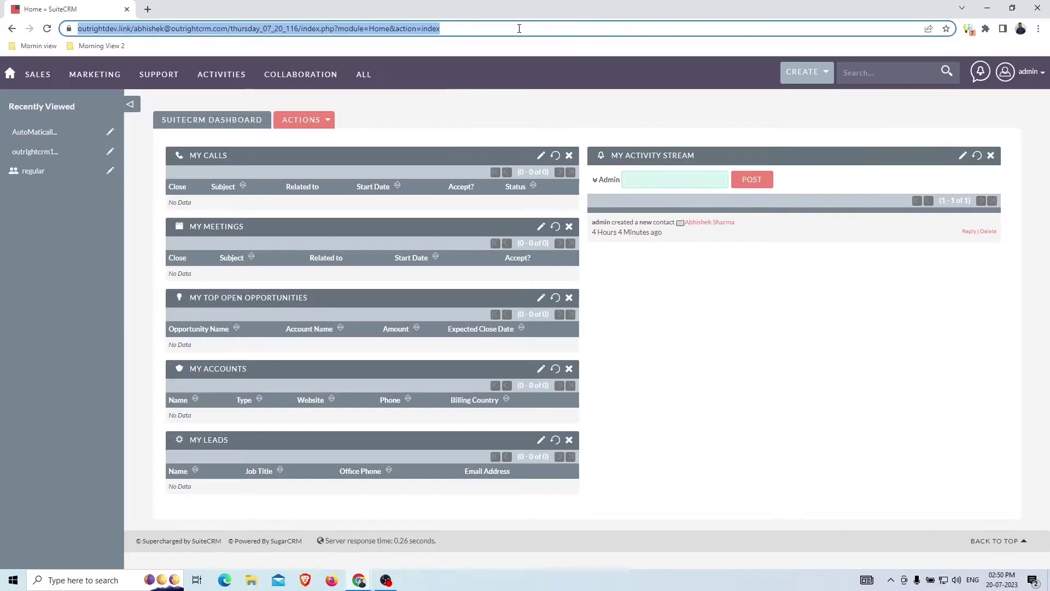
# Open Administration and confirm the Email to Case extension is installed in Module Loader
pyautogui.click(982, 133)
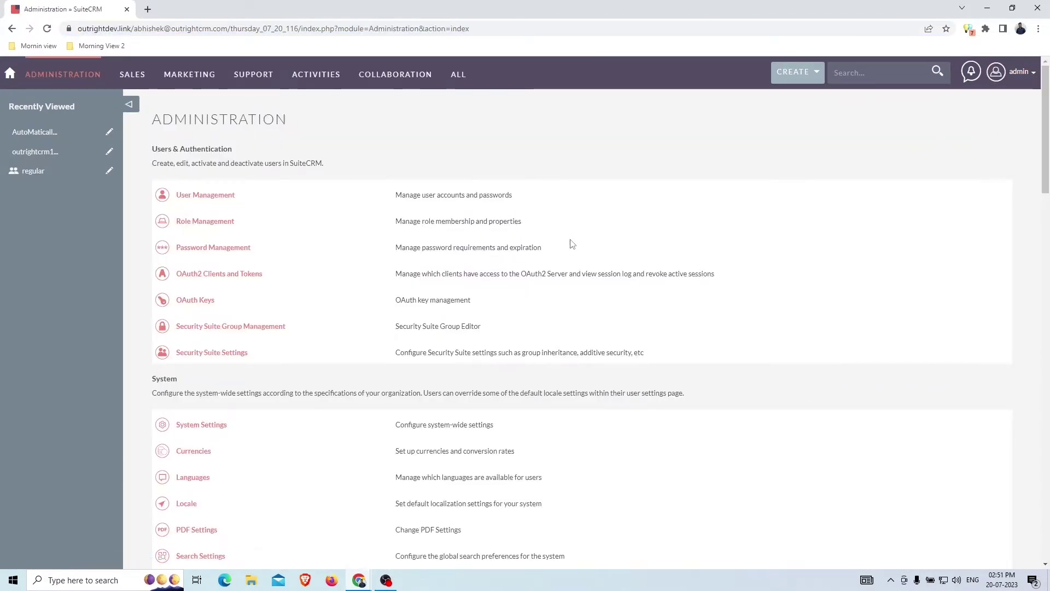
pyautogui.scroll(-10, 270, 316)
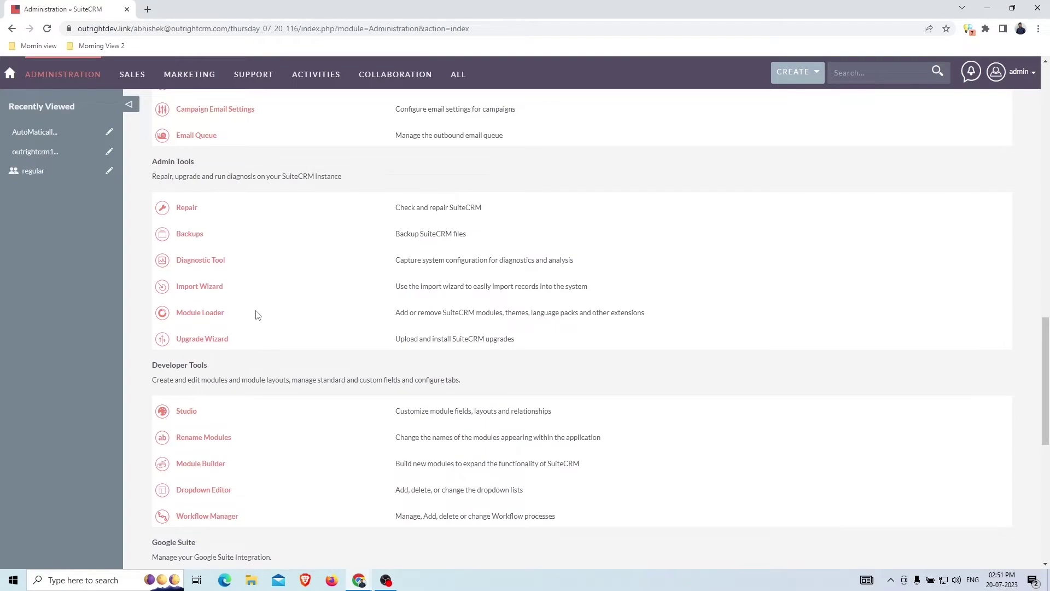
pyautogui.middleClick(206, 314)
pyautogui.click(191, 6)
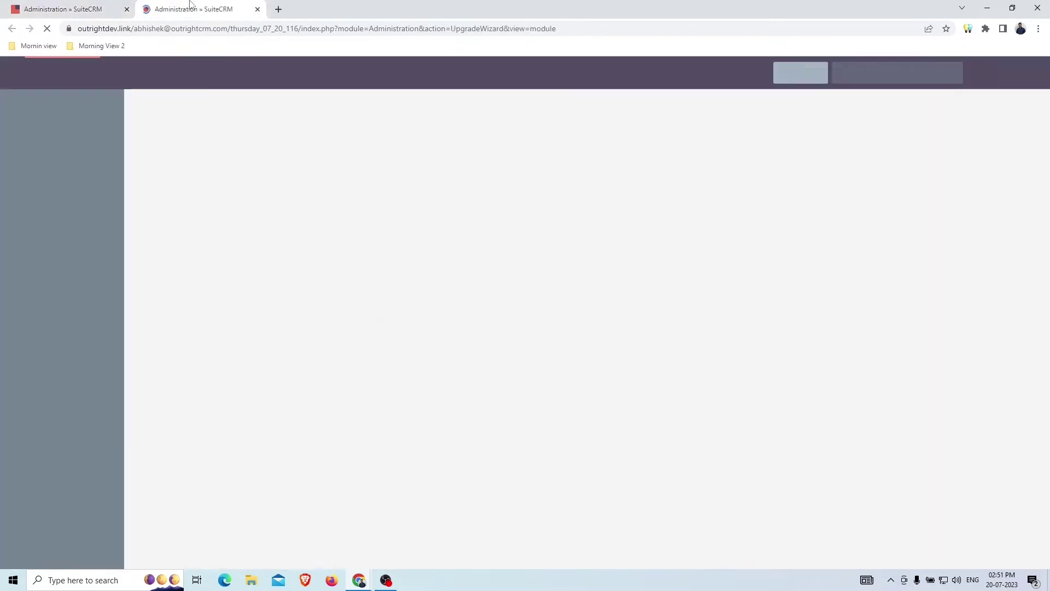
pyautogui.tripleClick(284, 120)
pyautogui.tripleClick(317, 167)
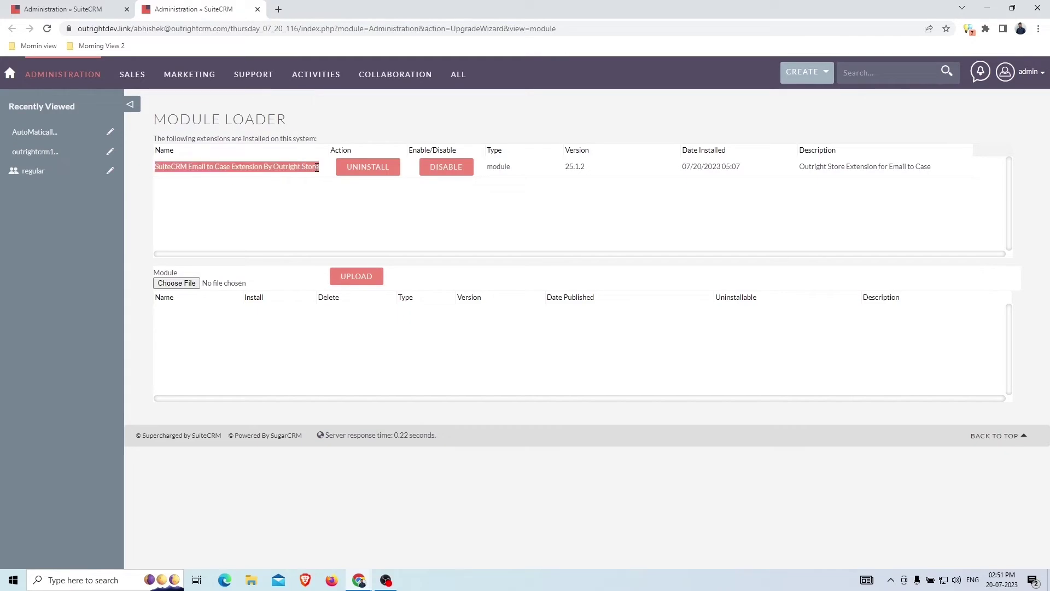
# Back on Administration, bring up the Email to Anything by Outright Store section
pyautogui.click(257, 9)
pyautogui.scroll(-10, 378, 397)
pyautogui.moveTo(255, 285); pyautogui.dragTo(273, 284)
# Review the Email to Anything steps, including License Activated and the inbound email settings list
pyautogui.tripleClick(273, 284)
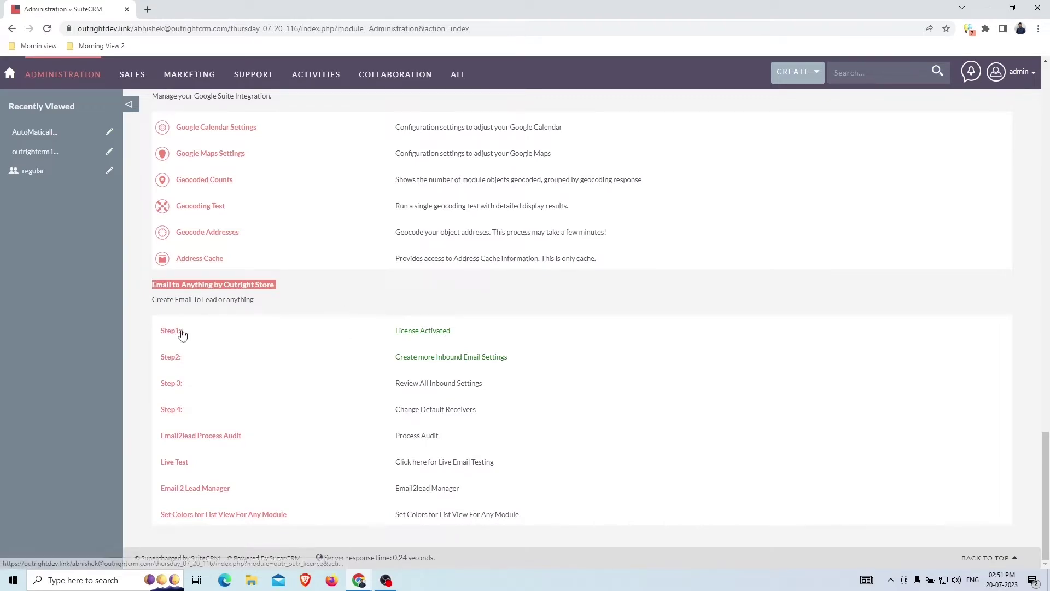
pyautogui.tripleClick(451, 330)
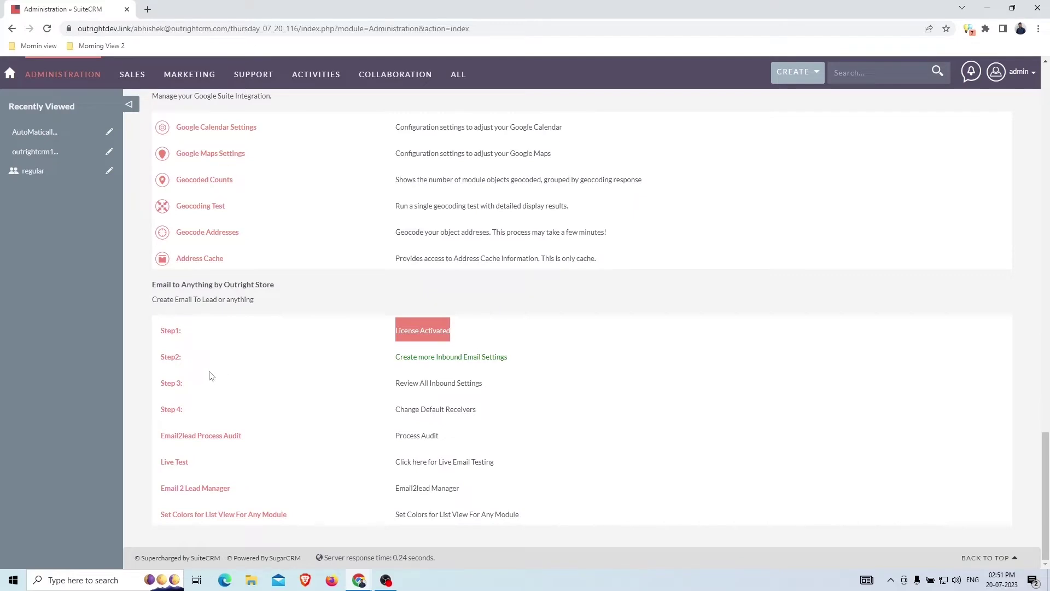
pyautogui.doubleClick(504, 359)
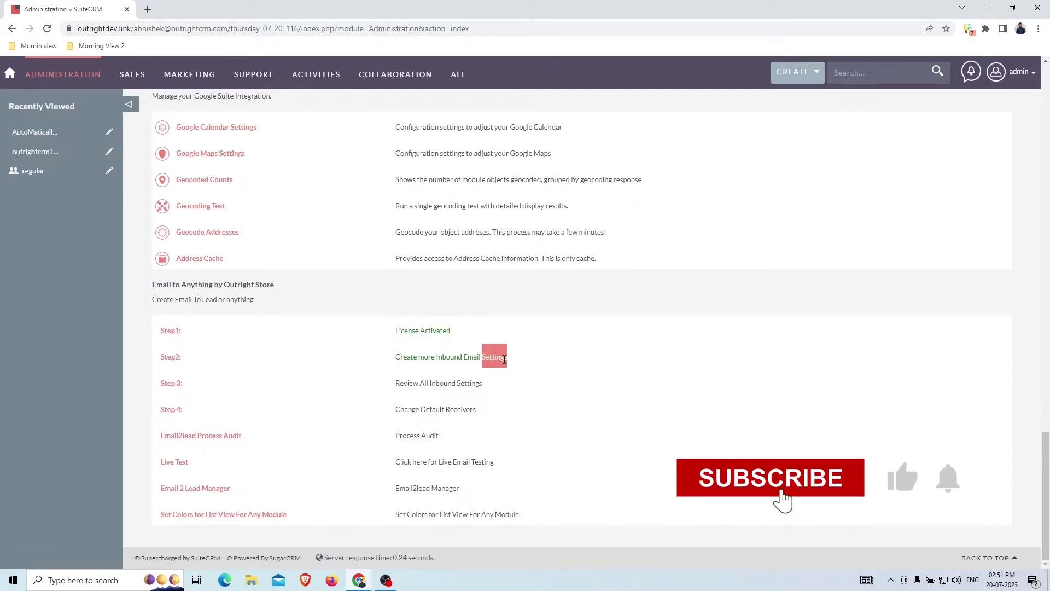
pyautogui.tripleClick(505, 359)
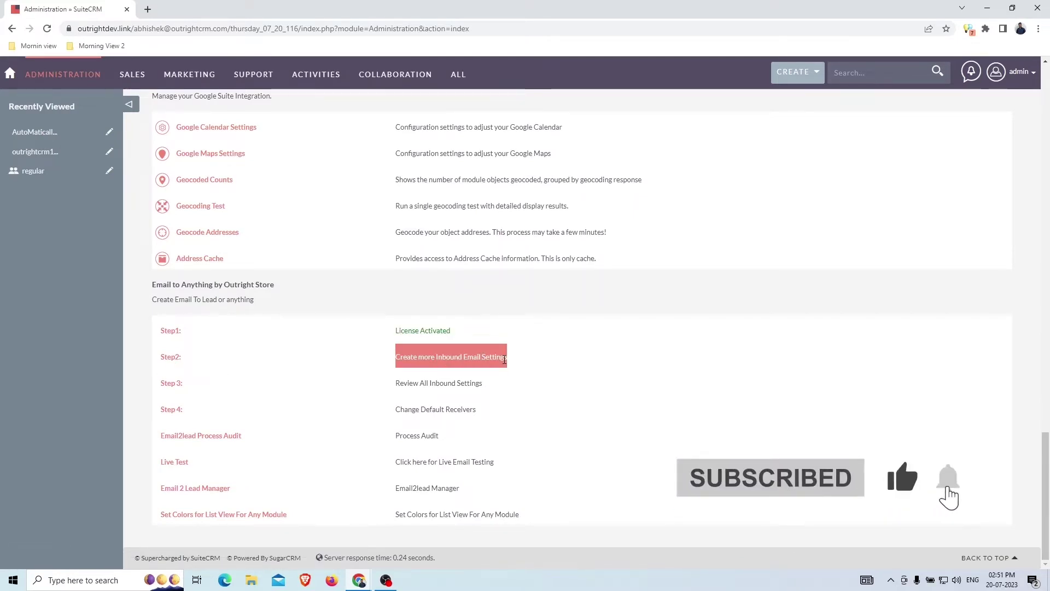
pyautogui.tripleClick(479, 384)
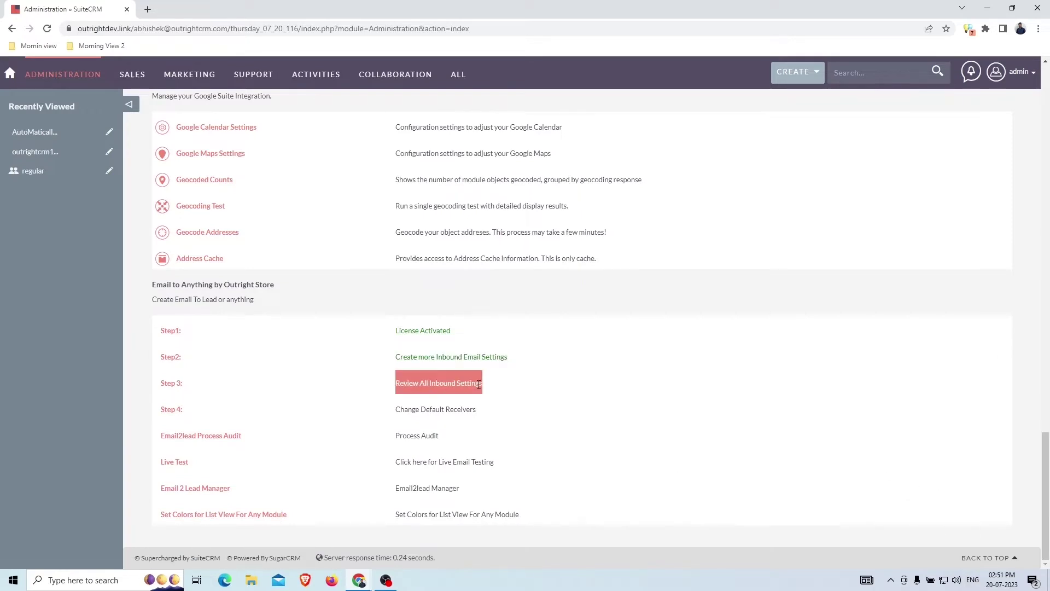
pyautogui.click(478, 383)
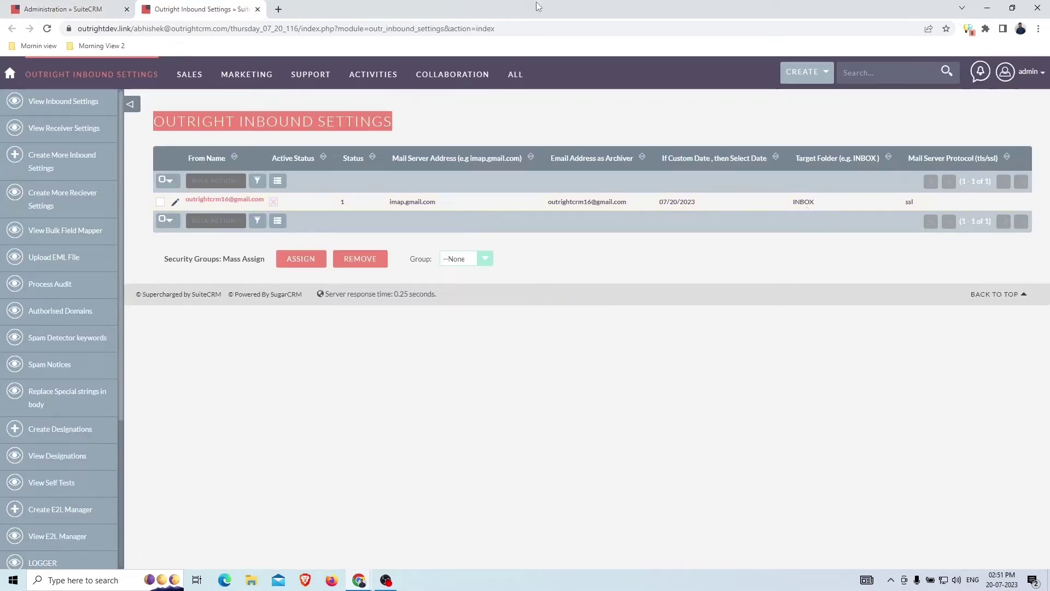
pyautogui.click(257, 10)
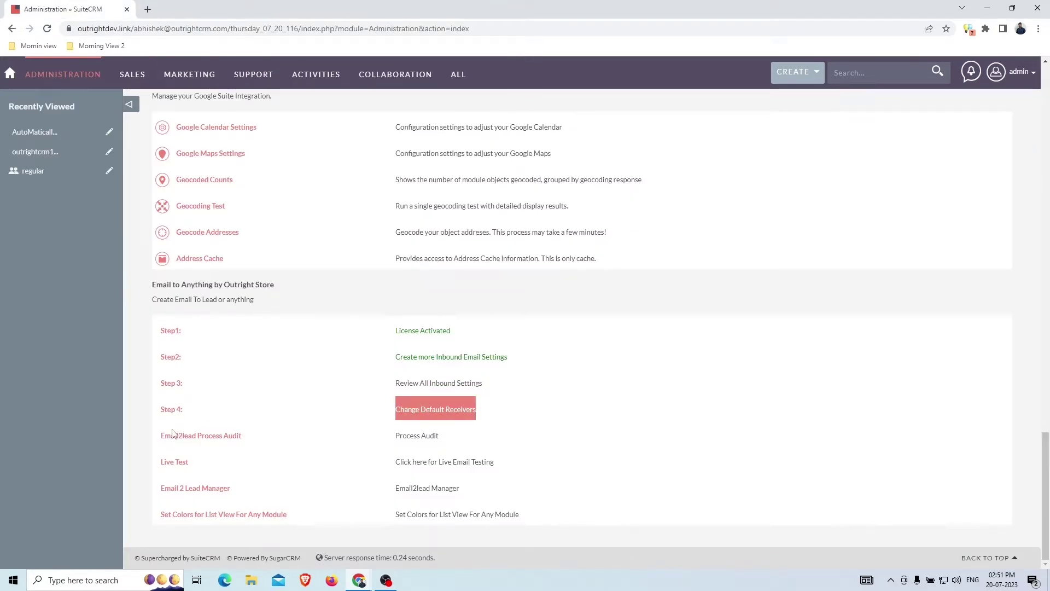
# Check the auto-generated default receiver targets Contacts and Cases, then open the empty Contacts list
pyautogui.click(474, 409)
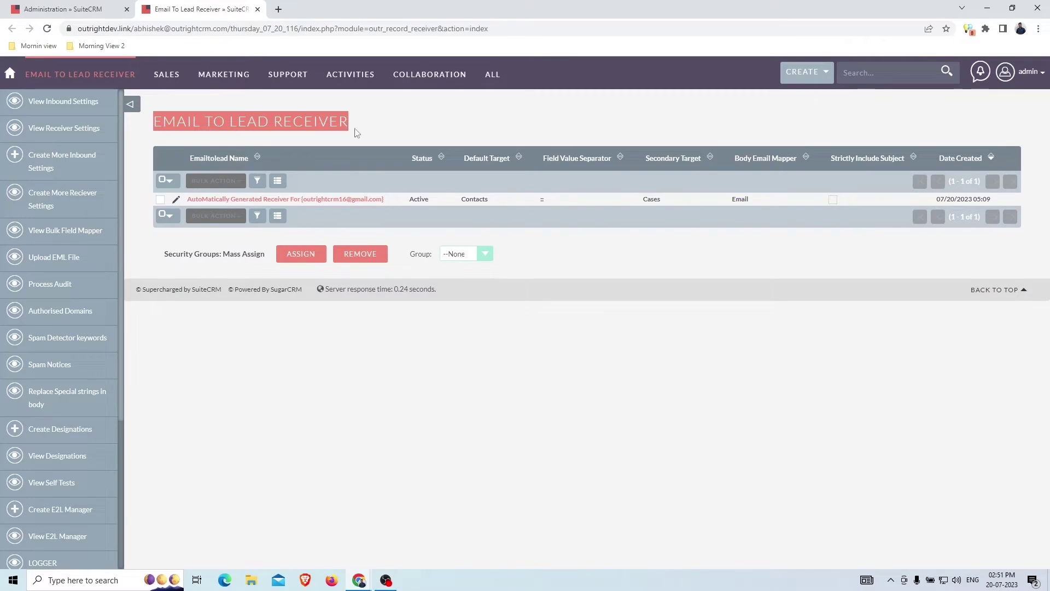
pyautogui.click(296, 206)
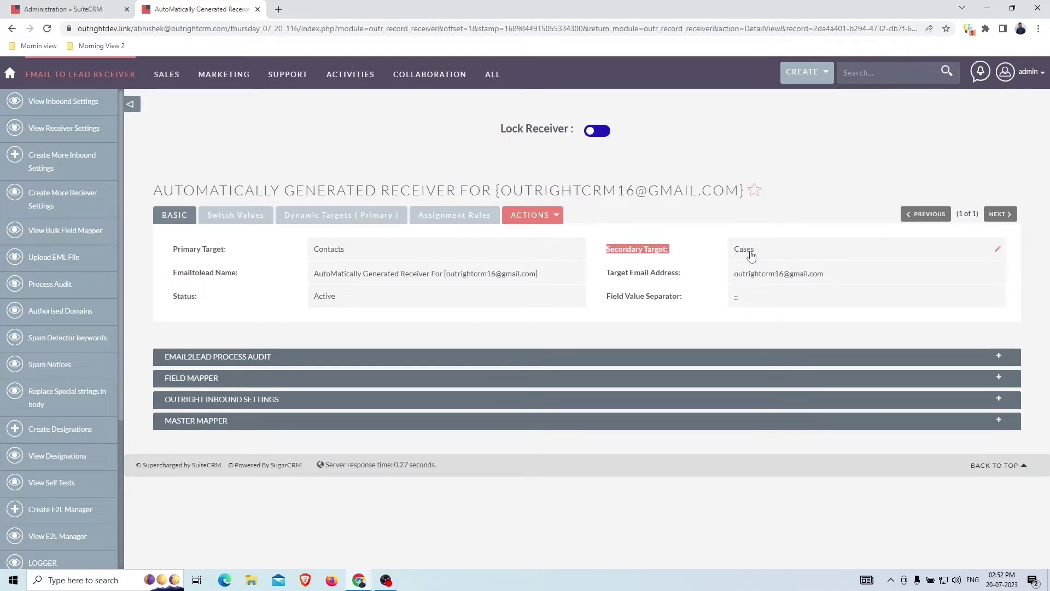
pyautogui.moveTo(495, 75)
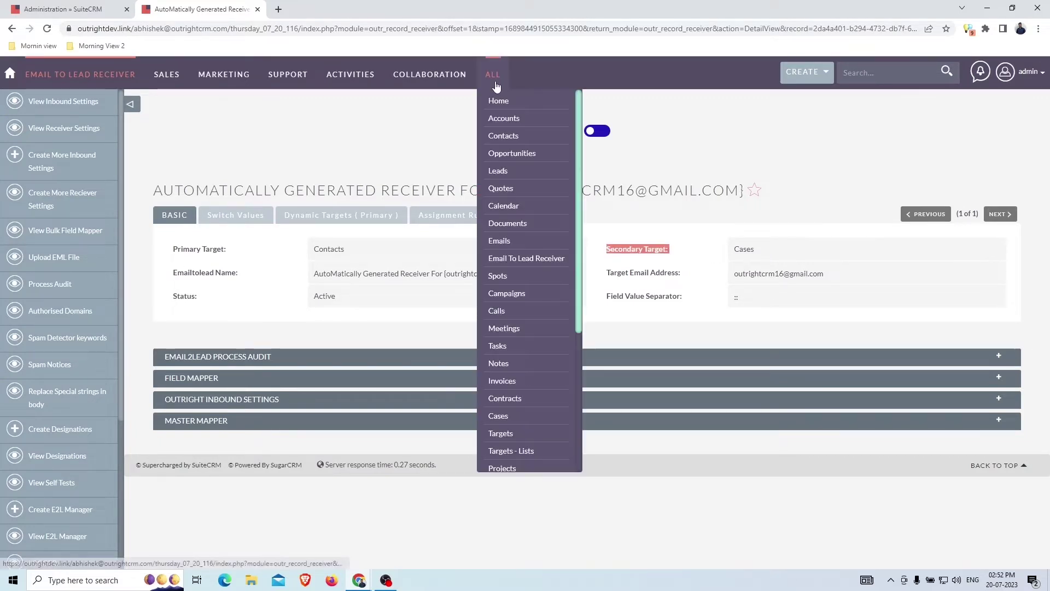
pyautogui.click(500, 134)
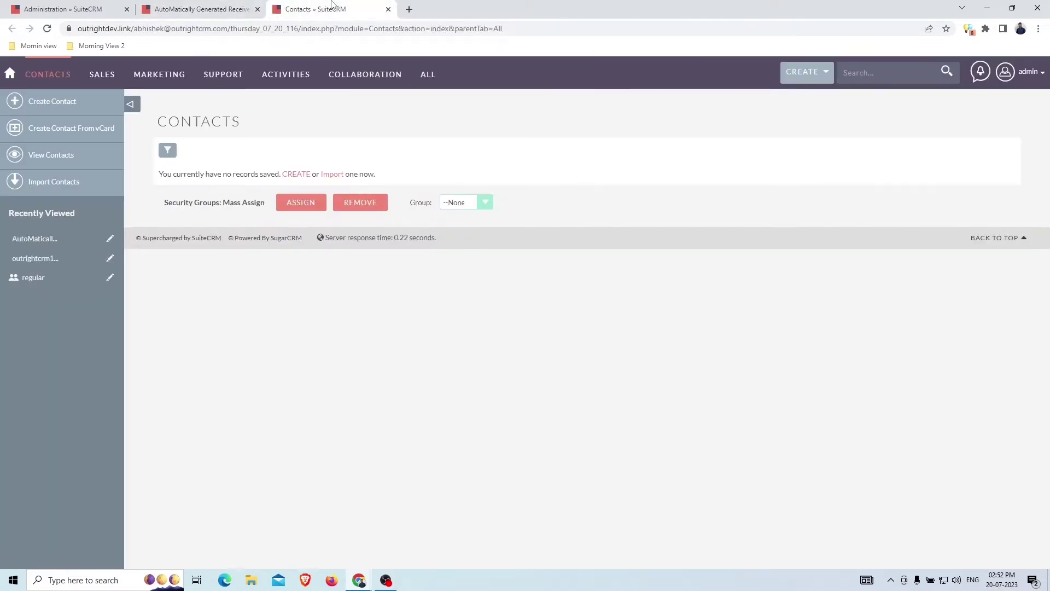
# Open the SuiteCRM Cases list and check the Gmail draft's recipient and subject
pyautogui.moveTo(429, 75)
pyautogui.click(438, 403)
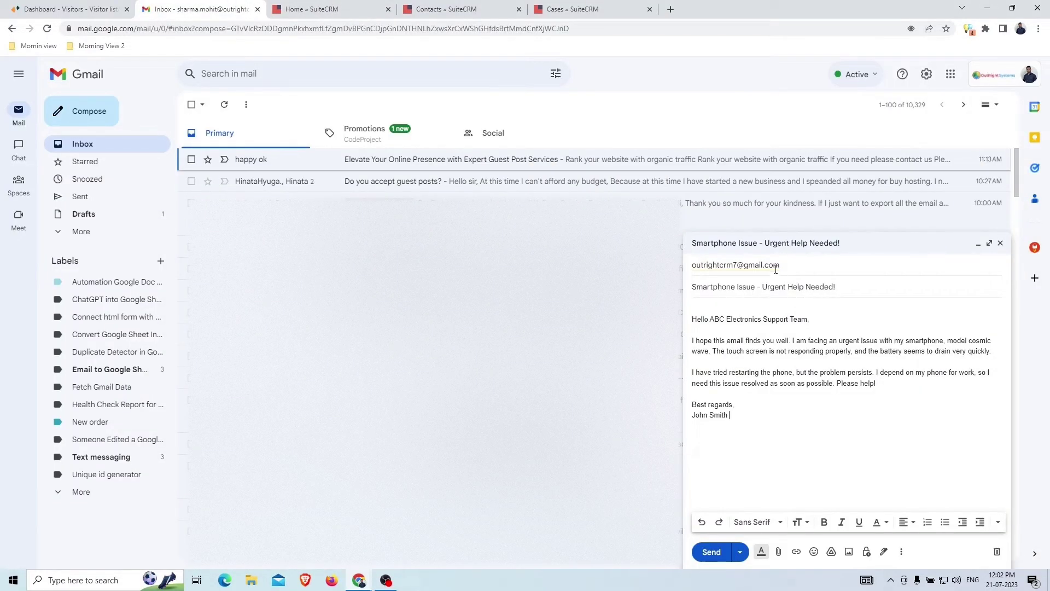
pyautogui.click(776, 268)
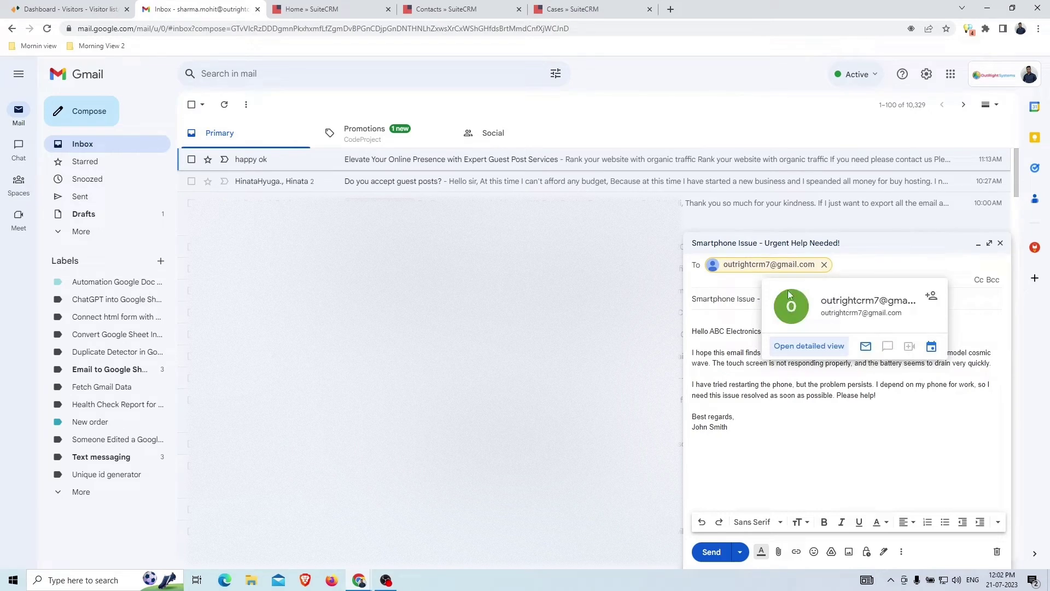
pyautogui.click(839, 289)
pyautogui.moveTo(840, 288); pyautogui.dragTo(703, 289)
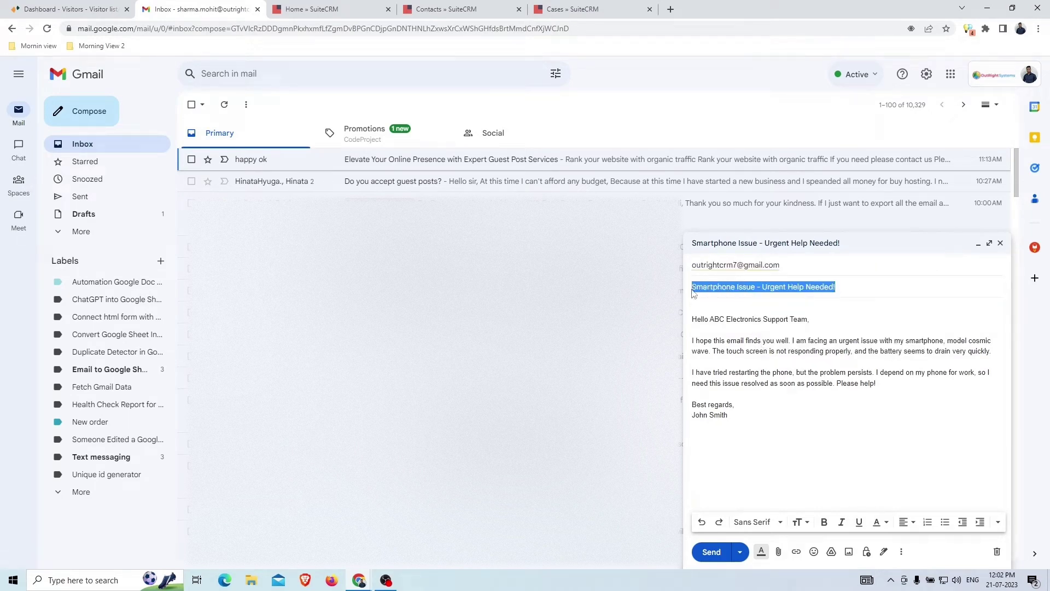
pyautogui.click(767, 417)
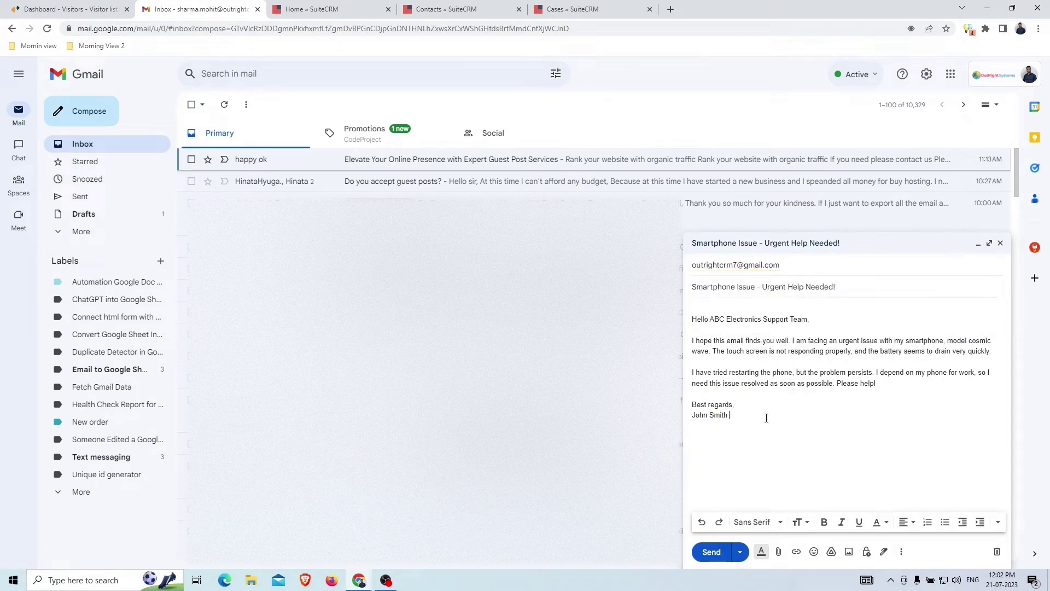
# Confirm the sending Google account and send 'Smartphone Issue - Urgent Help Needed!' to support
pyautogui.click(993, 75)
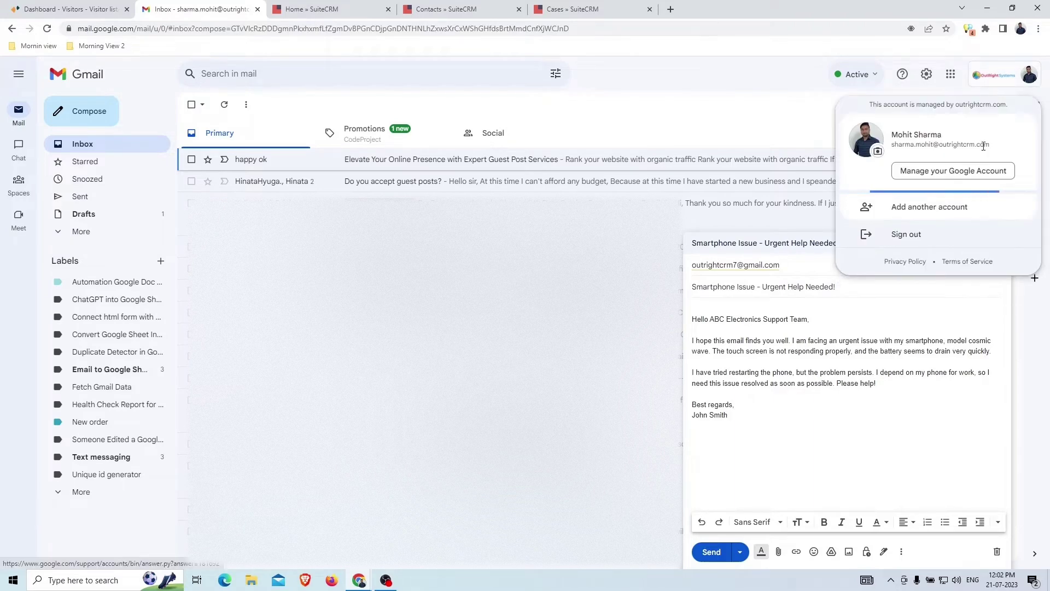
pyautogui.tripleClick(987, 144)
pyautogui.click(876, 339)
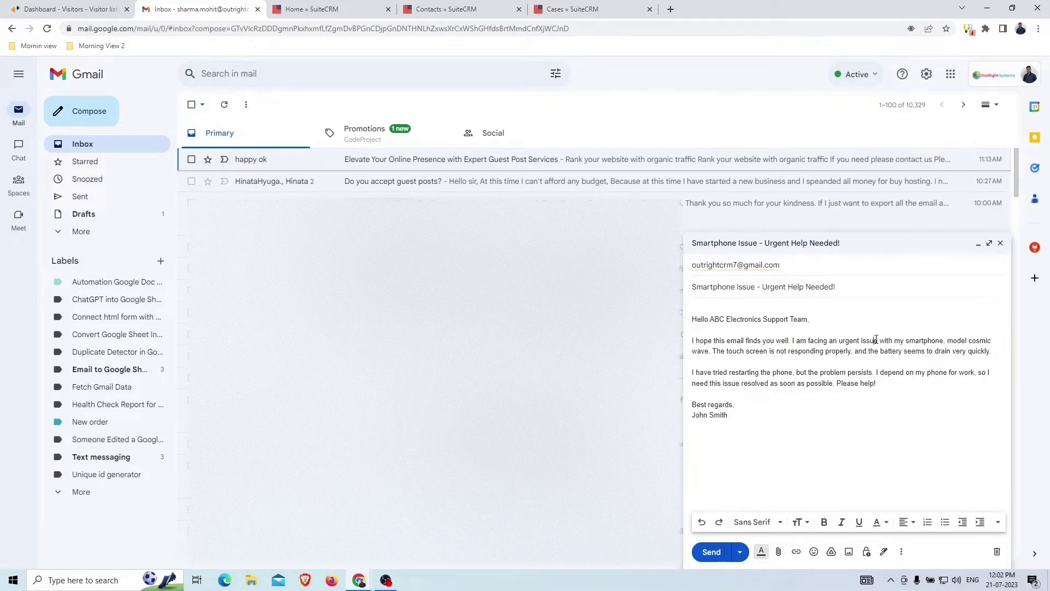
pyautogui.click(710, 553)
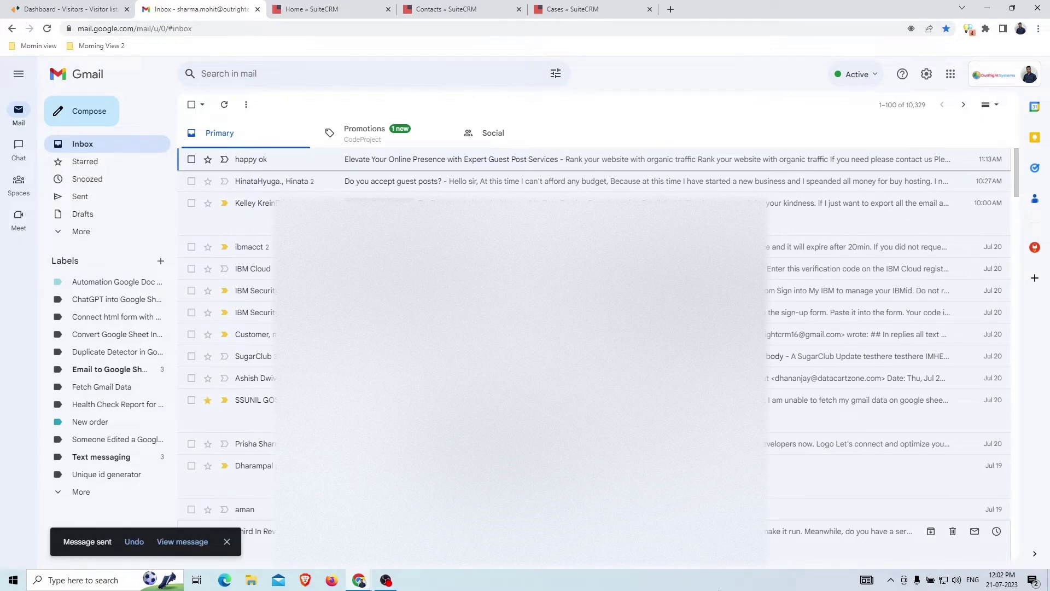
pyautogui.click(451, 4)
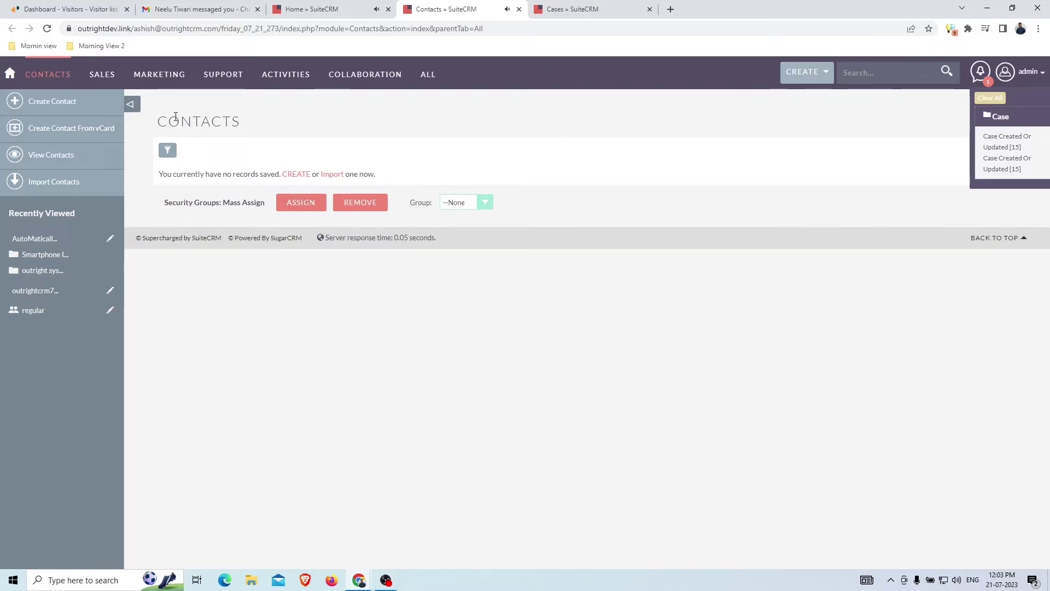
# Reload Contacts to see the new contact, then reload Cases to reveal case OTM-15
pyautogui.click(87, 156)
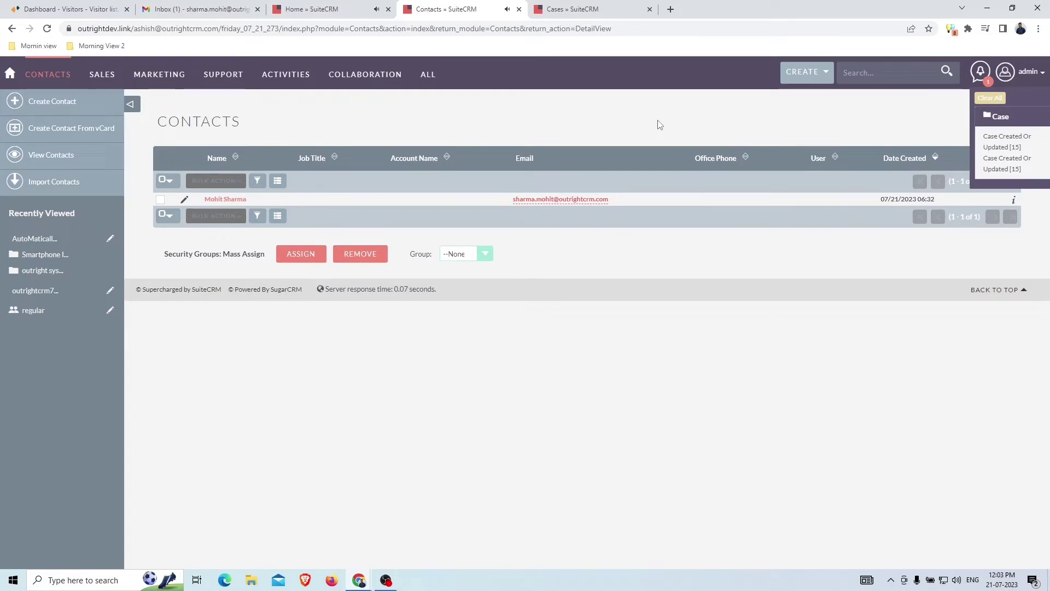
pyautogui.doubleClick(238, 122)
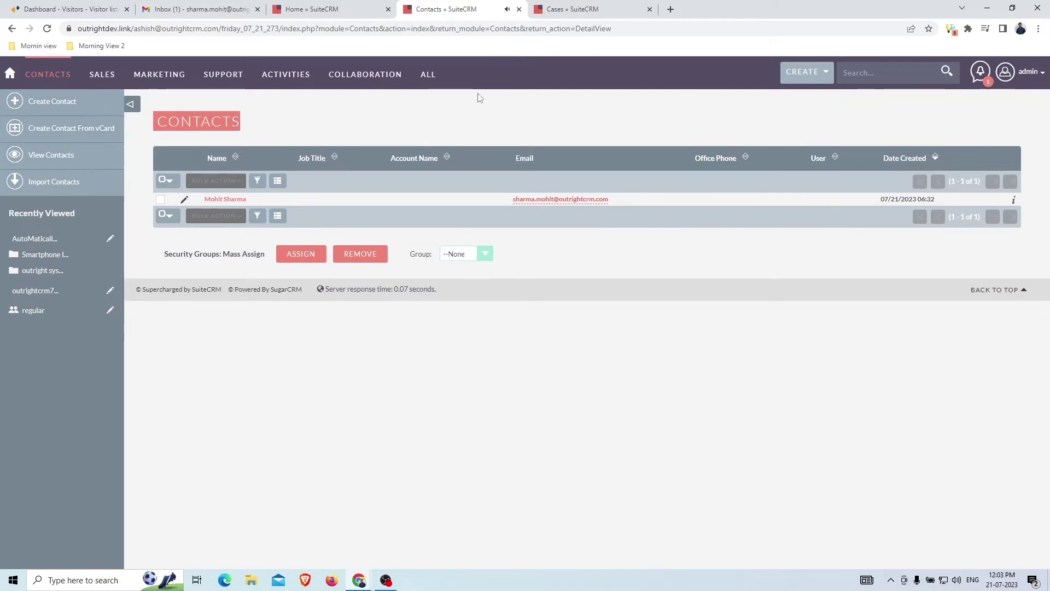
pyautogui.hotkey('ctrl', 'Tab')
pyautogui.rightClick(406, 137)
pyautogui.click(510, 162)
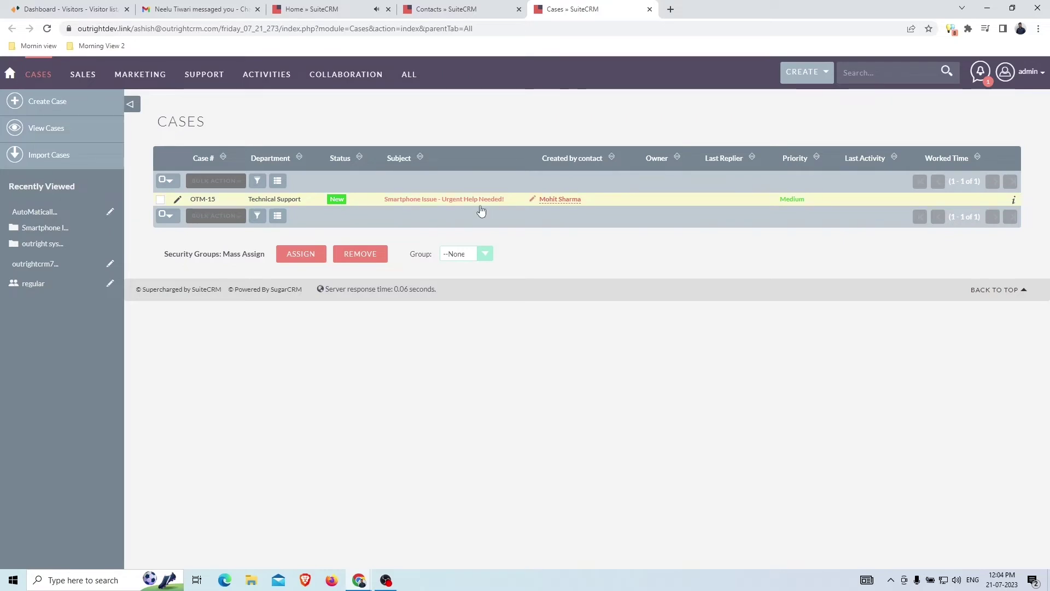
# Note the contact who created case OTM-15, then return to the Gmail inbox
pyautogui.tripleClick(560, 199)
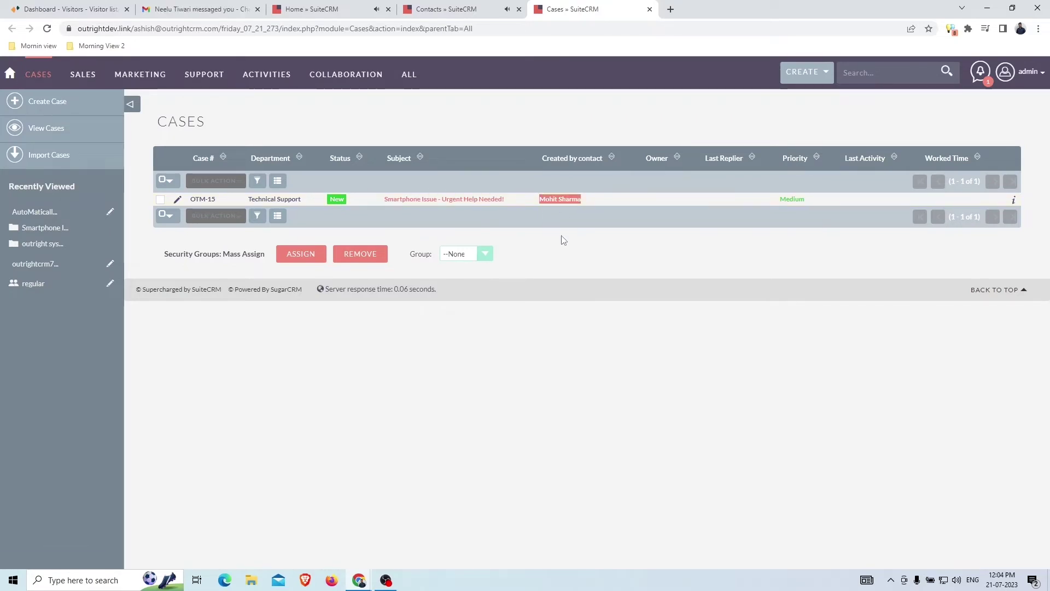
pyautogui.click(213, 6)
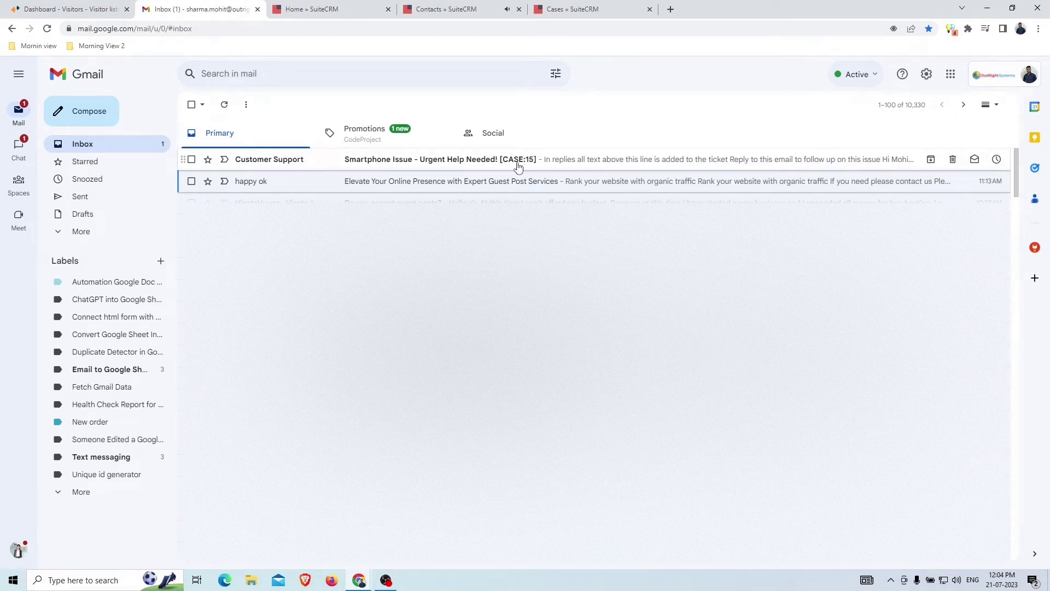
# Open the Customer Support acknowledgement and pick out the [CASE:15] tag in its subject
pyautogui.click(320, 164)
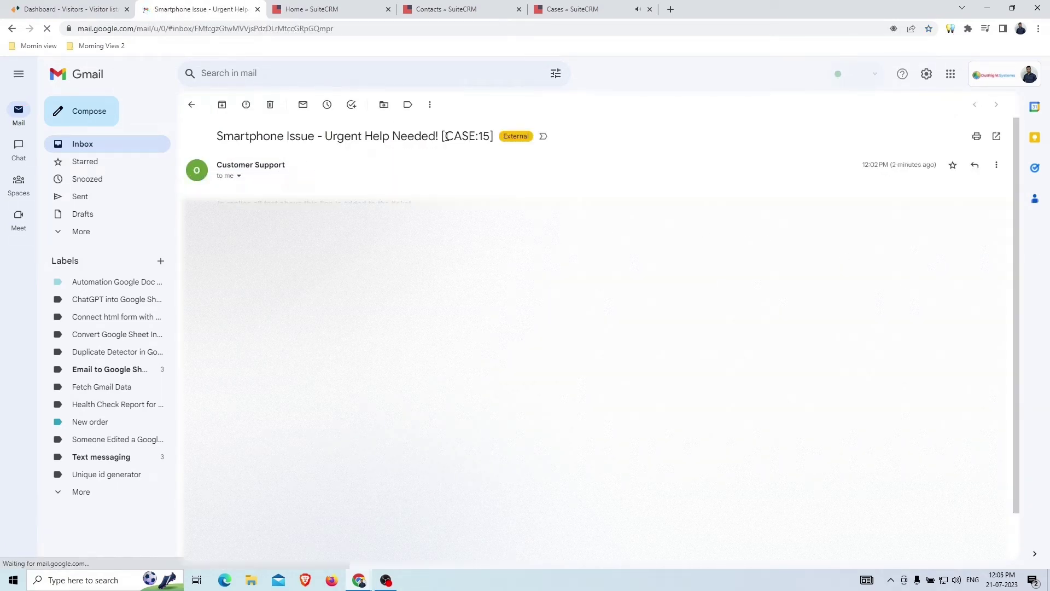
pyautogui.moveTo(445, 136); pyautogui.dragTo(490, 137)
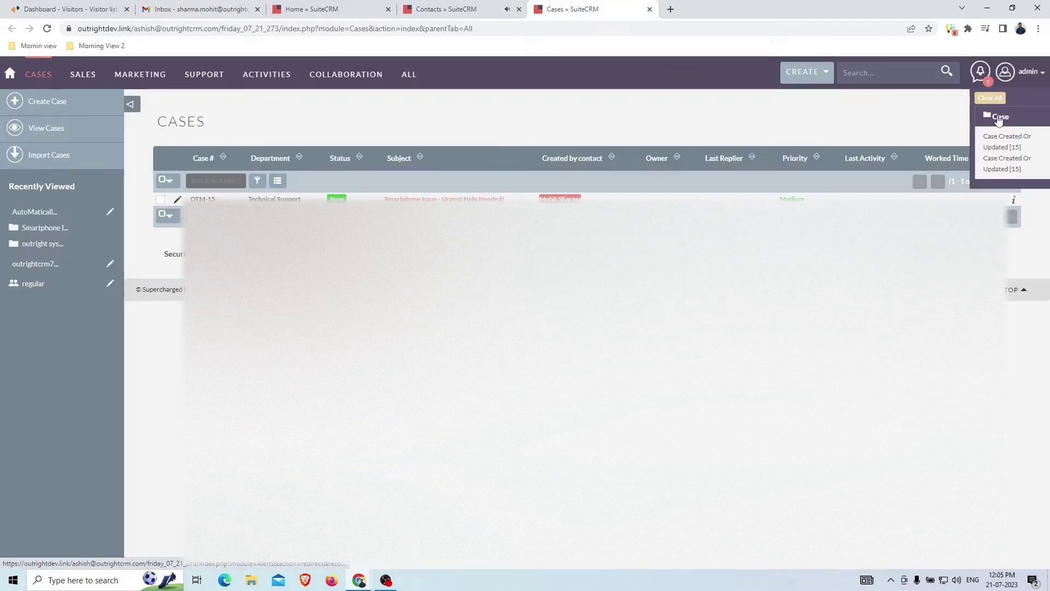
# Open case 15 and review its Case #, Subject, Created by contact and Support fields
pyautogui.click(999, 119)
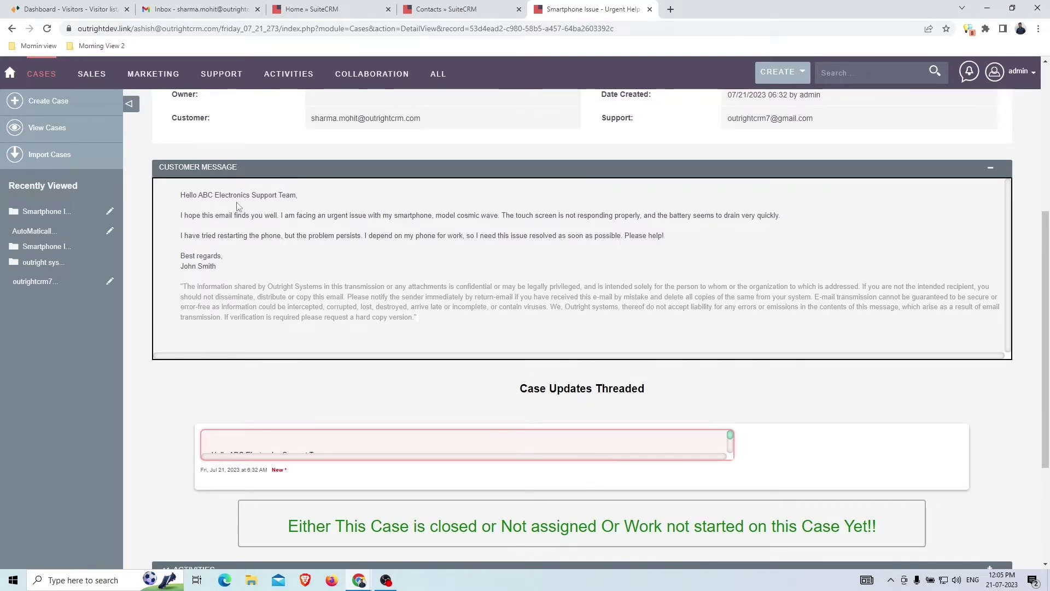
pyautogui.moveTo(176, 200); pyautogui.dragTo(322, 270)
pyautogui.click(321, 271)
pyautogui.scroll(3, 385, 290)
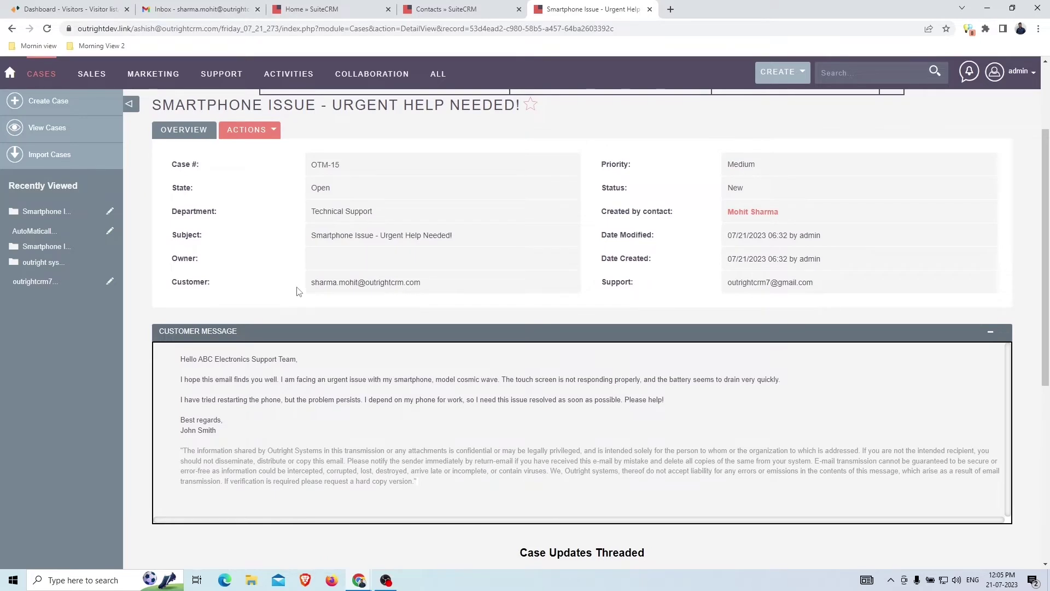
pyautogui.tripleClick(203, 237)
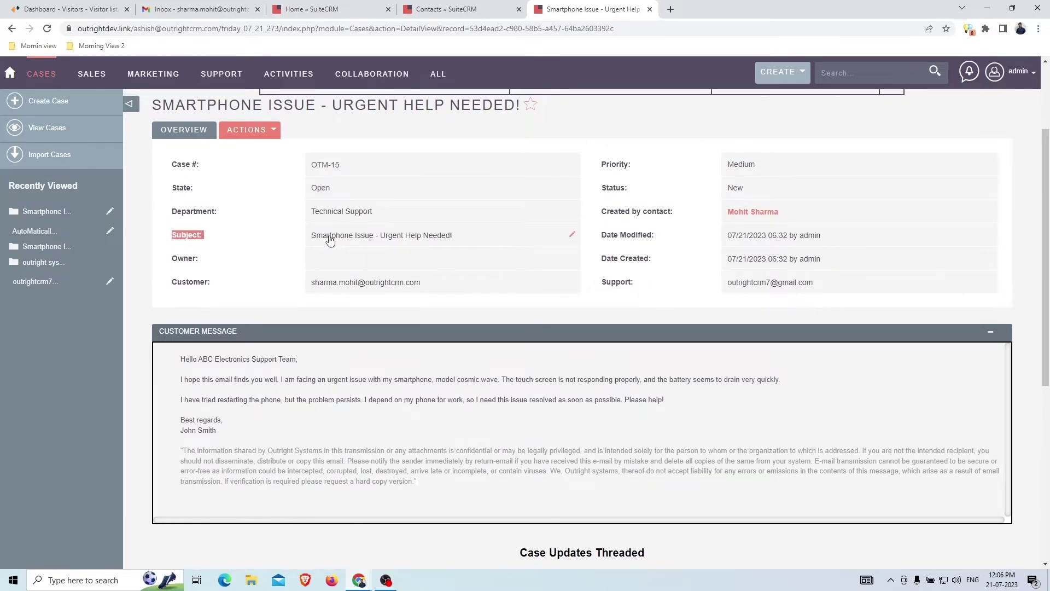
pyautogui.tripleClick(183, 167)
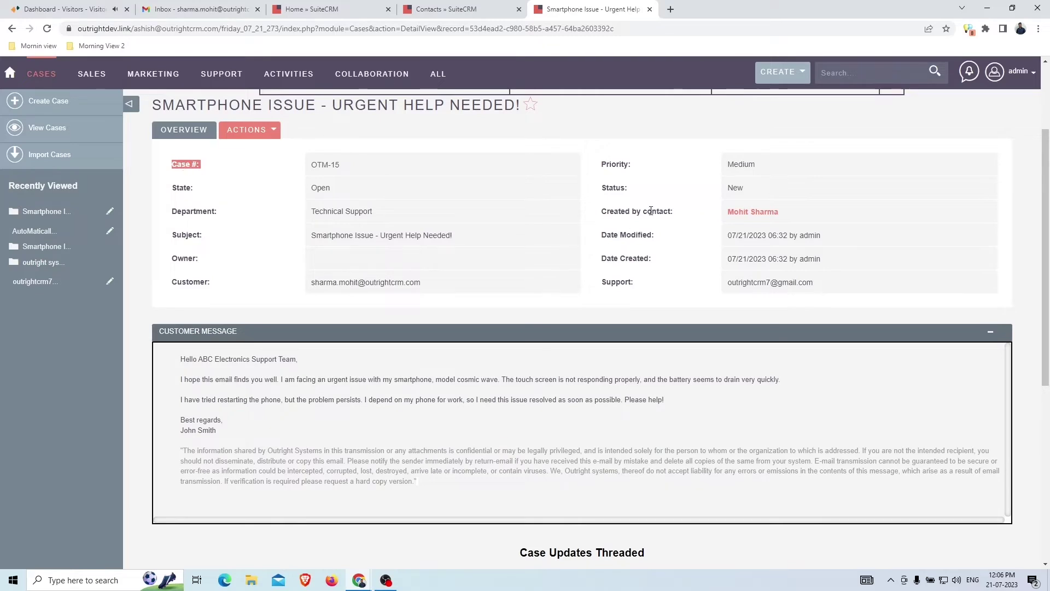
pyautogui.tripleClick(637, 211)
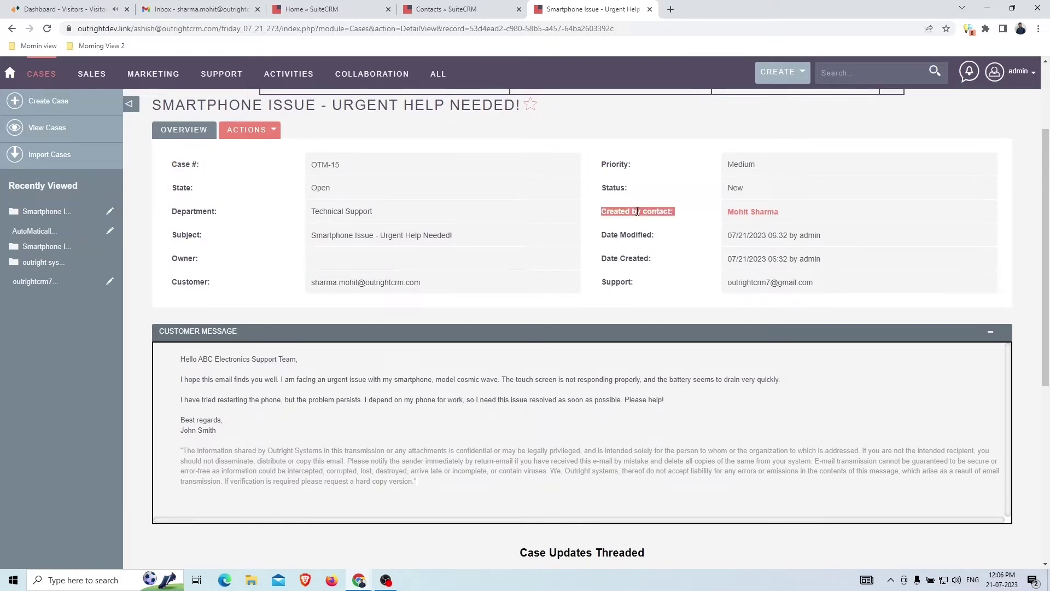
pyautogui.tripleClick(623, 282)
pyautogui.click(616, 413)
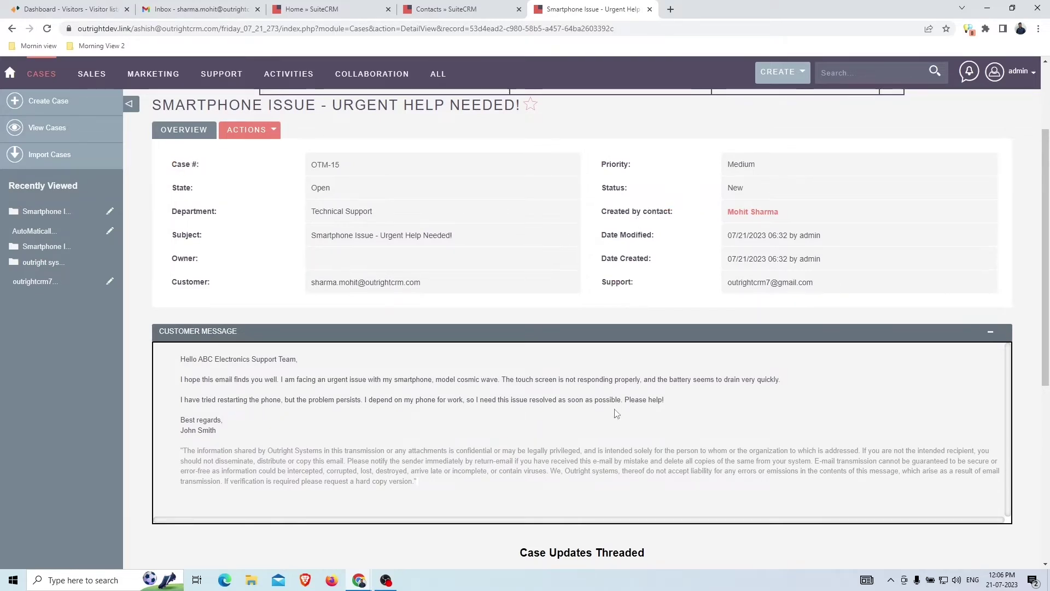
# Inspect the customer's threaded email and not-assigned notice, then choose Edit from ACTIONS
pyautogui.scroll(-6, 616, 414)
pyautogui.click(490, 268)
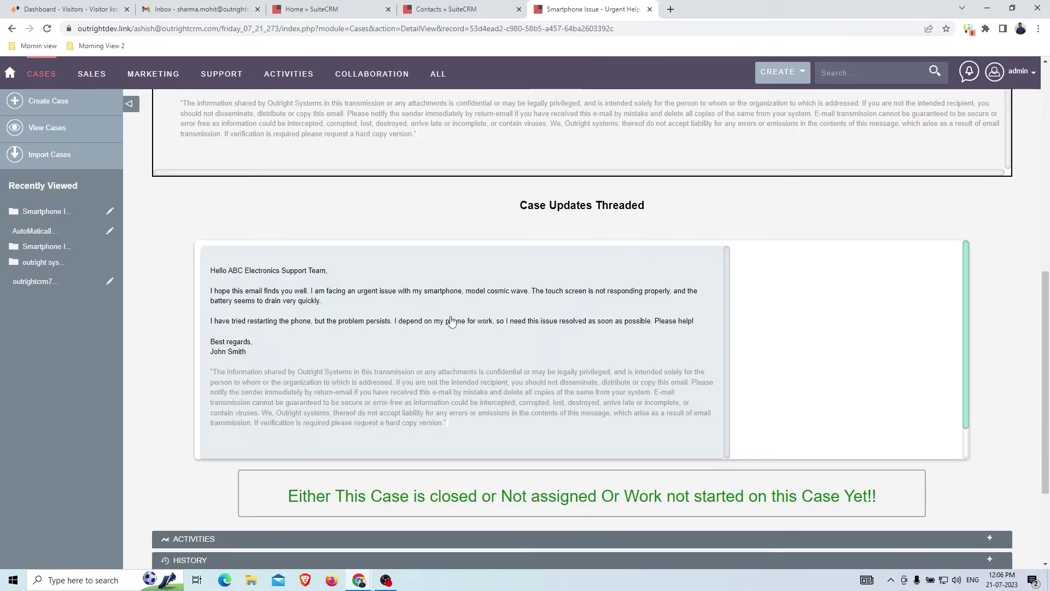
pyautogui.click(382, 442)
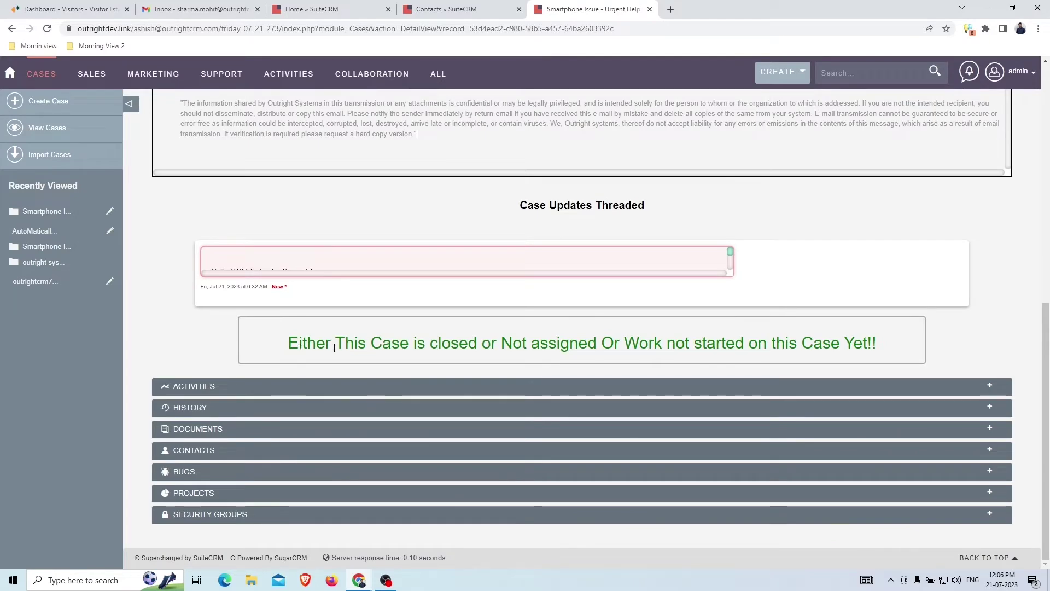
pyautogui.moveTo(501, 345); pyautogui.dragTo(889, 344)
pyautogui.click(889, 345)
pyautogui.scroll(4, 853, 343)
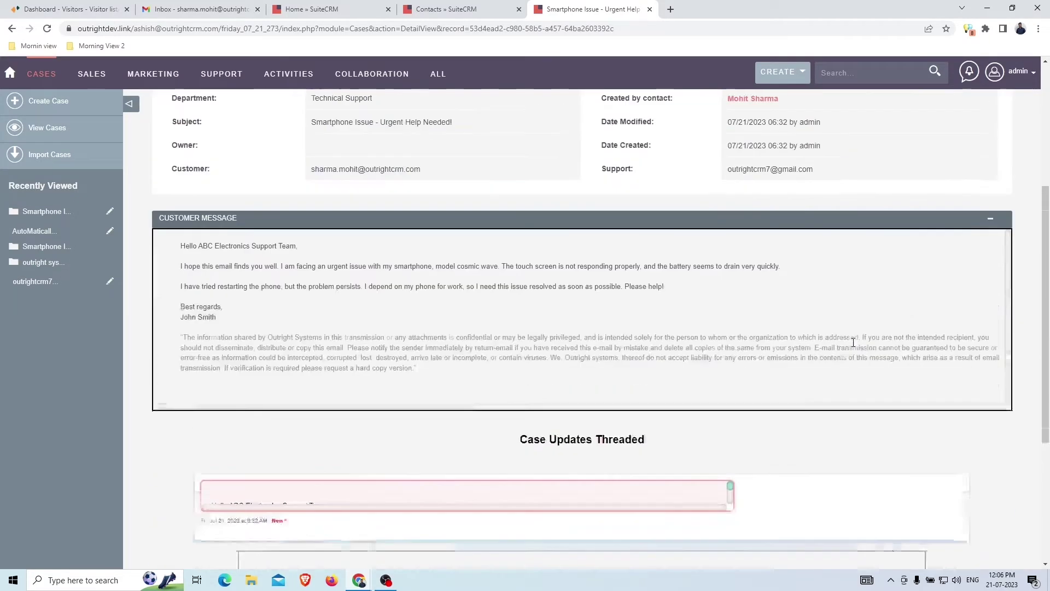
pyautogui.scroll(4, 854, 343)
pyautogui.click(247, 258)
pyautogui.click(233, 278)
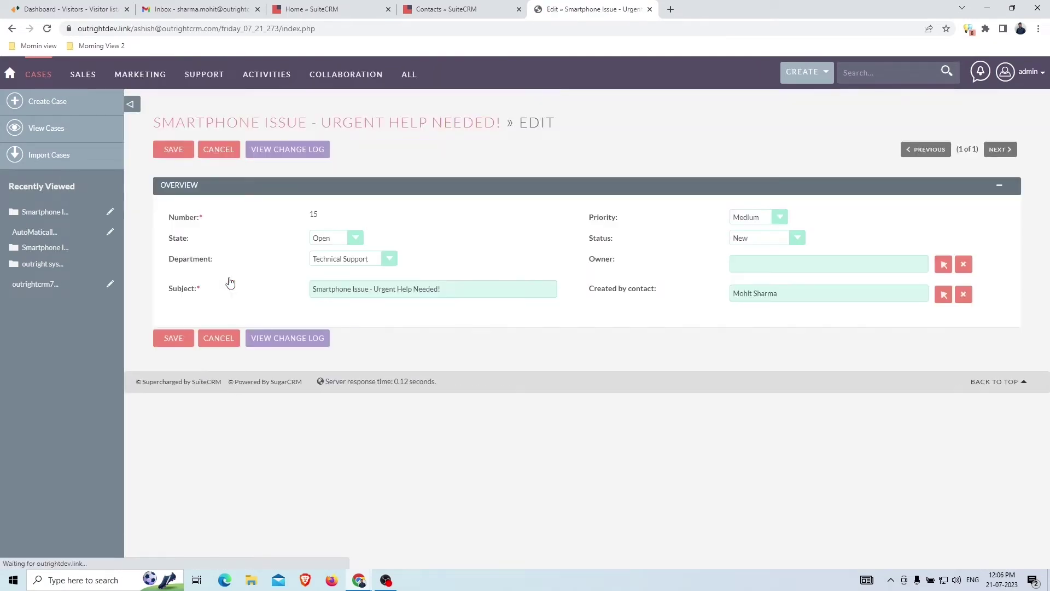
# Set the case owner to admin and save the case
pyautogui.click(757, 263)
pyautogui.write('admin')
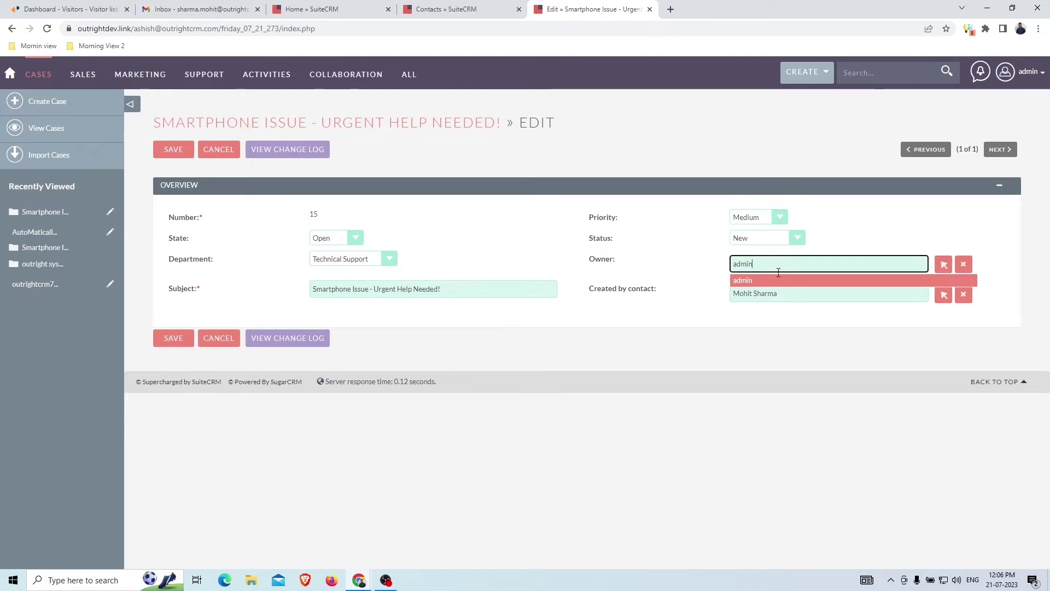
pyautogui.click(765, 281)
pyautogui.click(173, 339)
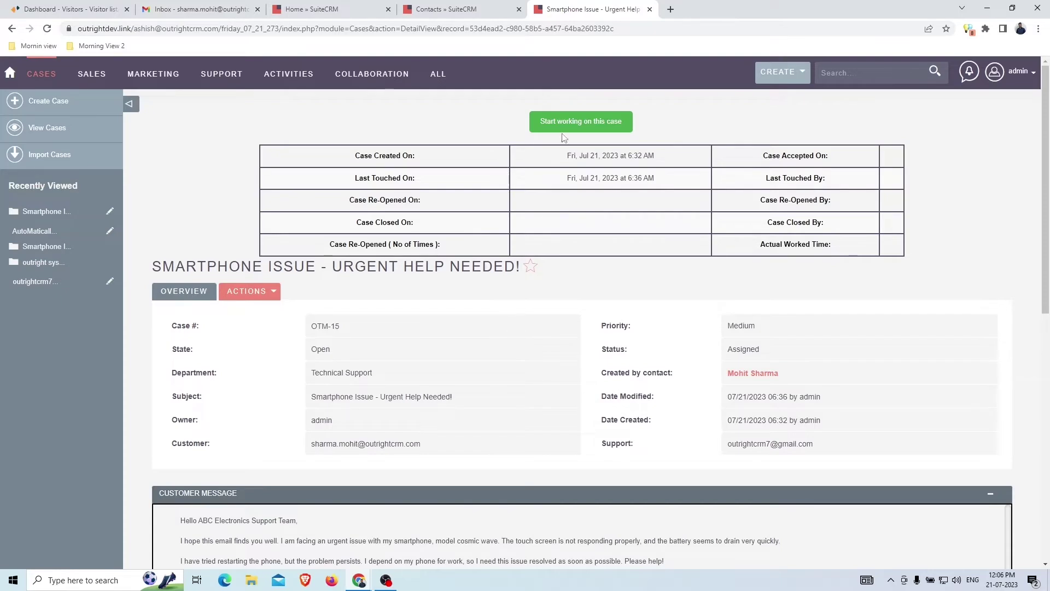
# Start working on the case, accepted Jul 21, 2023 at 6:36 AM with 0 minutes worked
pyautogui.click(578, 125)
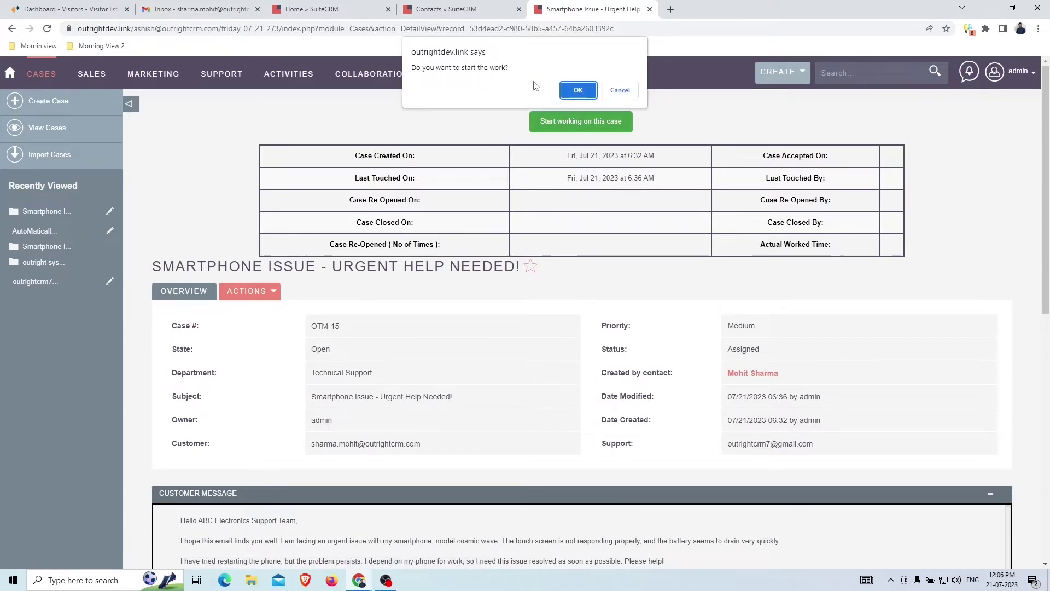
pyautogui.click(582, 90)
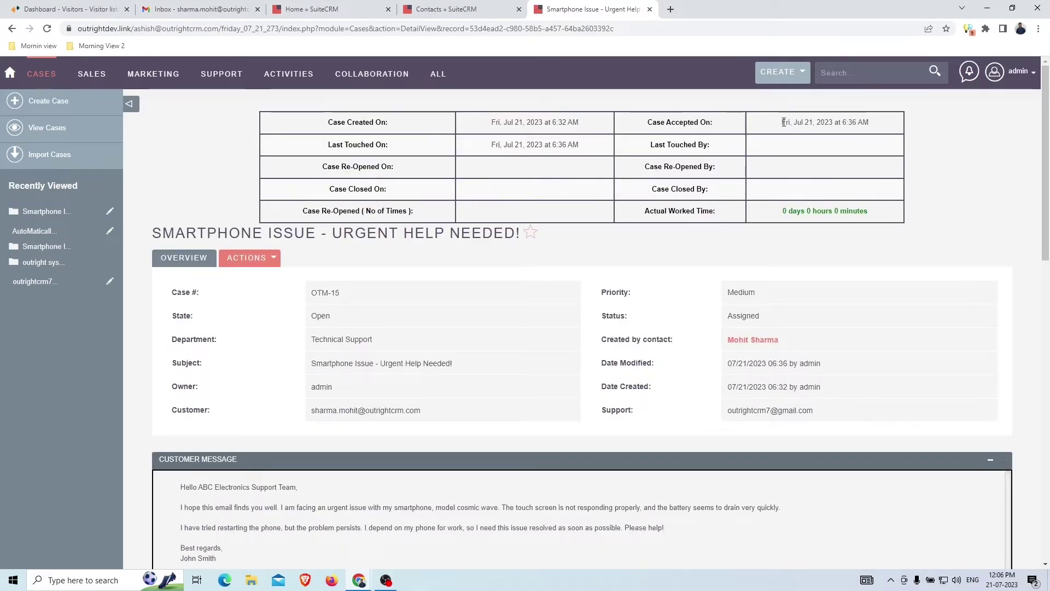
pyautogui.moveTo(783, 122); pyautogui.dragTo(881, 126)
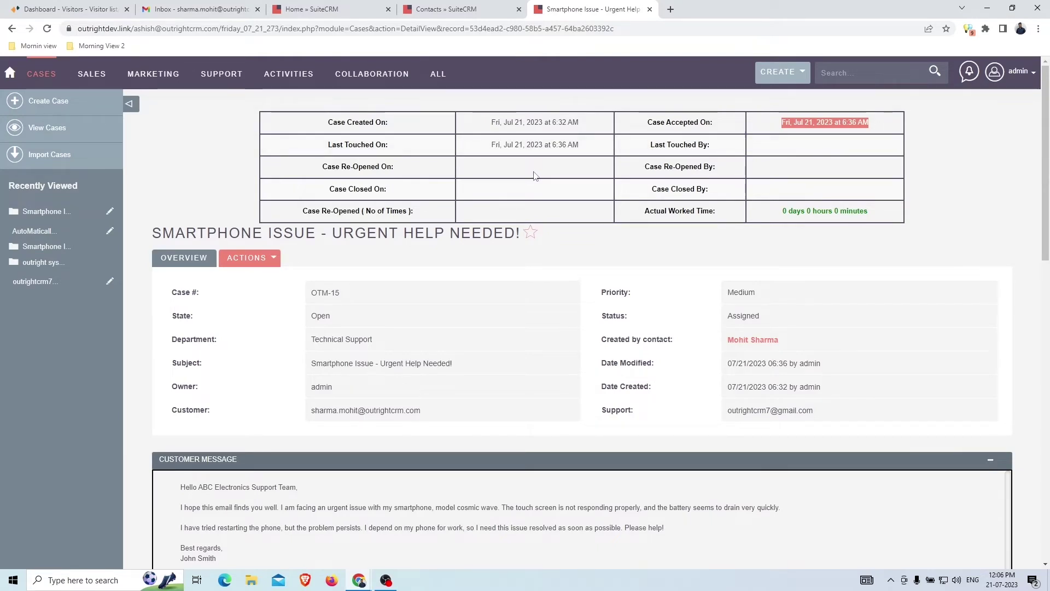
pyautogui.moveTo(783, 212); pyautogui.dragTo(878, 215)
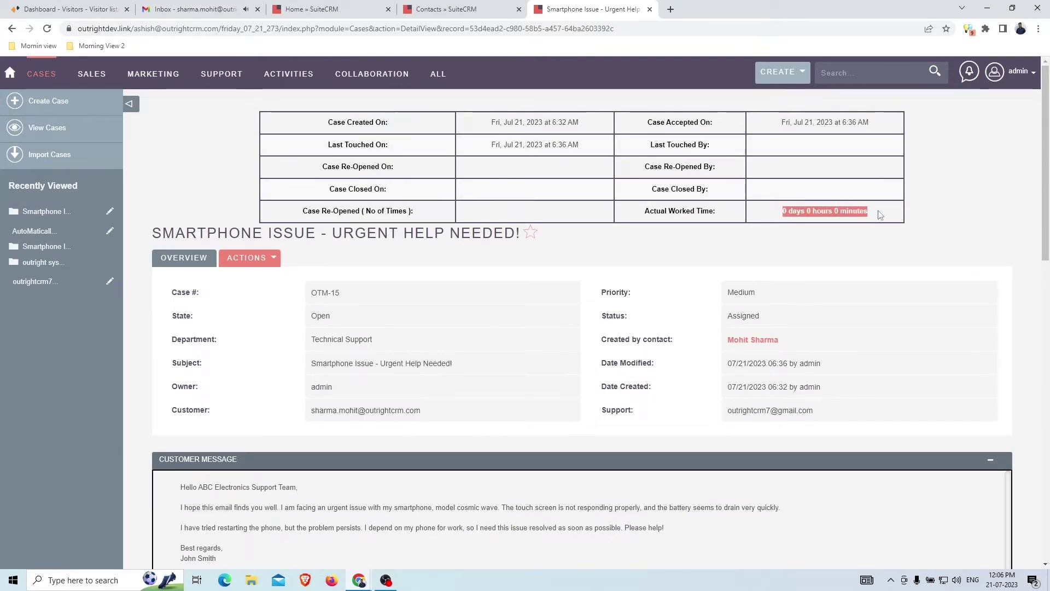
# Send a thread reply greeting the customer by name: 'We're looking in the issue. Team will reach you soon.'
pyautogui.click(848, 211)
pyautogui.scroll(-4, 748, 236)
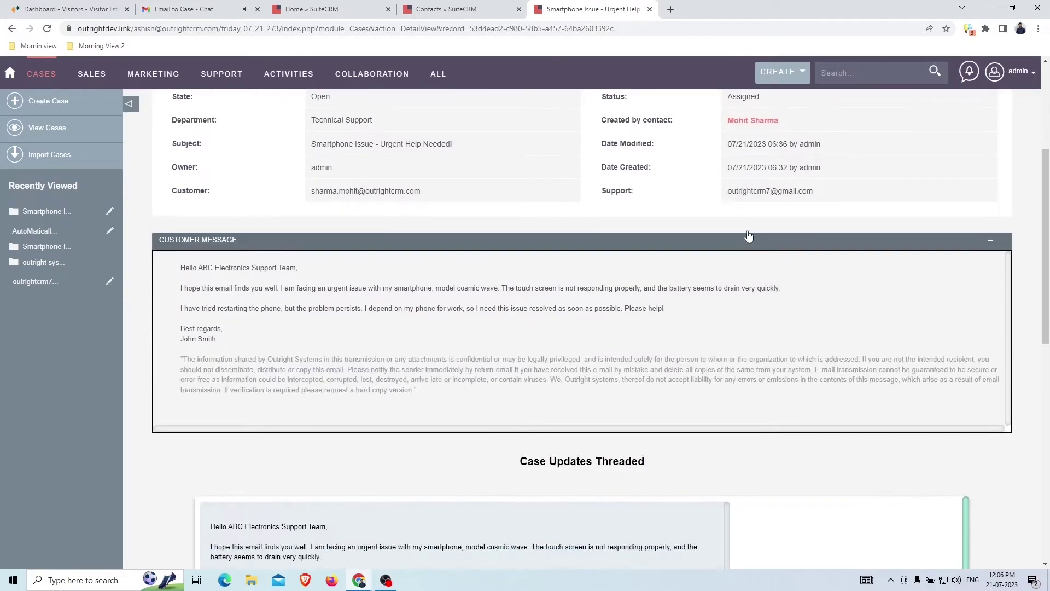
pyautogui.scroll(-9, 748, 236)
pyautogui.click(493, 234)
pyautogui.write('Hi Mohit')
pyautogui.press('Return')
pyautogui.write("We're lookin")
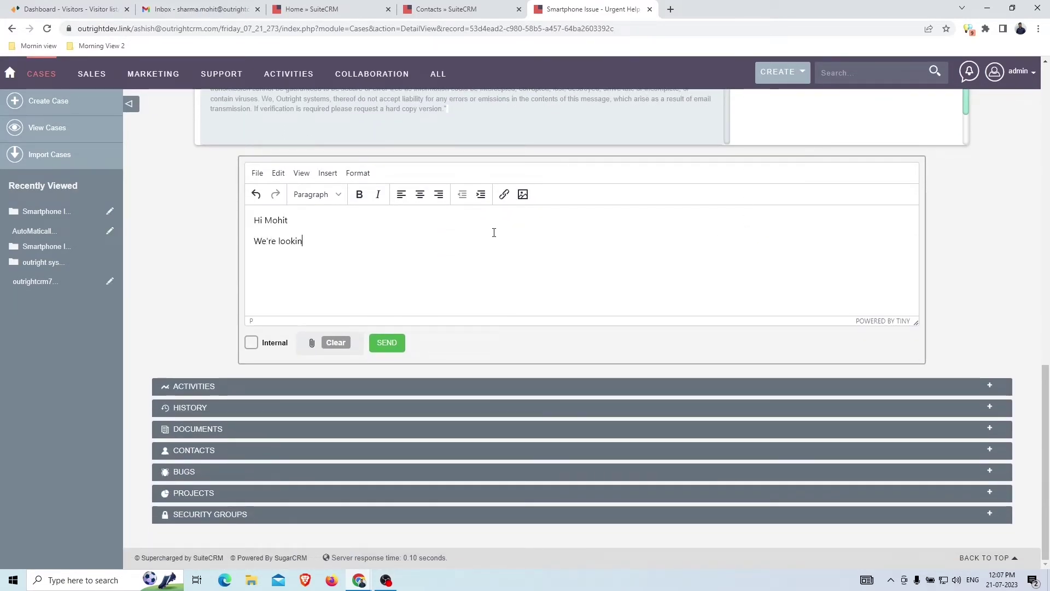
pyautogui.write('g in the issue. Te')
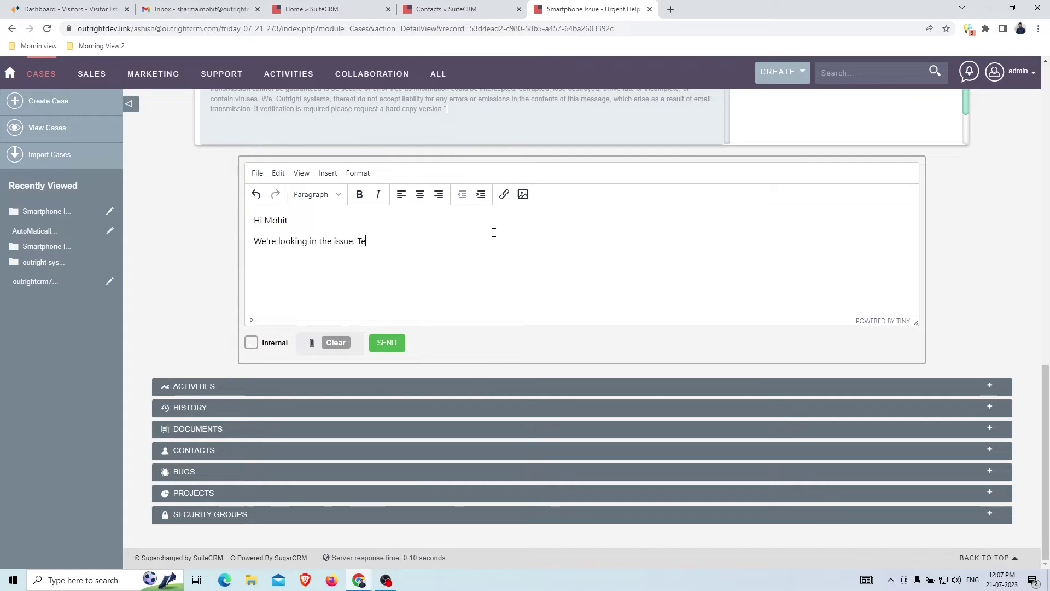
pyautogui.write('am will reach you soon.')
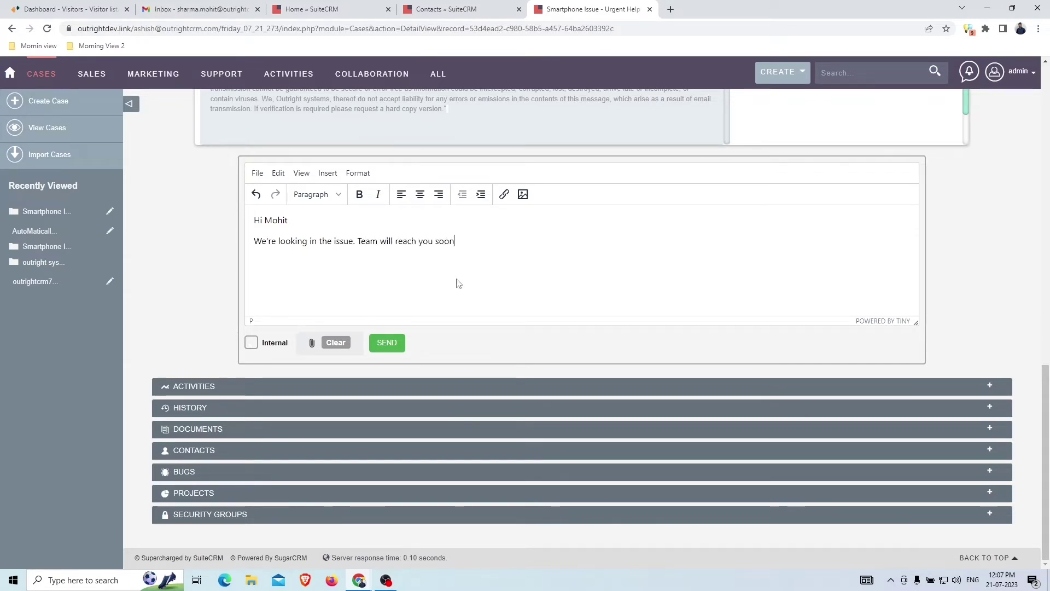
pyautogui.click(387, 343)
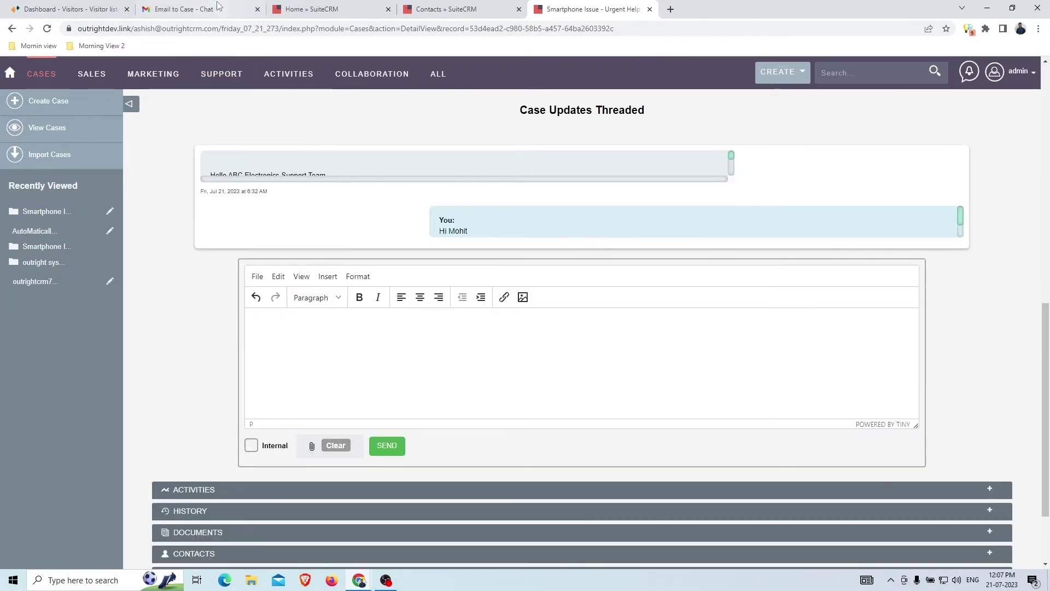
# In Gmail, open the [CASE:15] email and read the administrator's reply
pyautogui.click(197, 9)
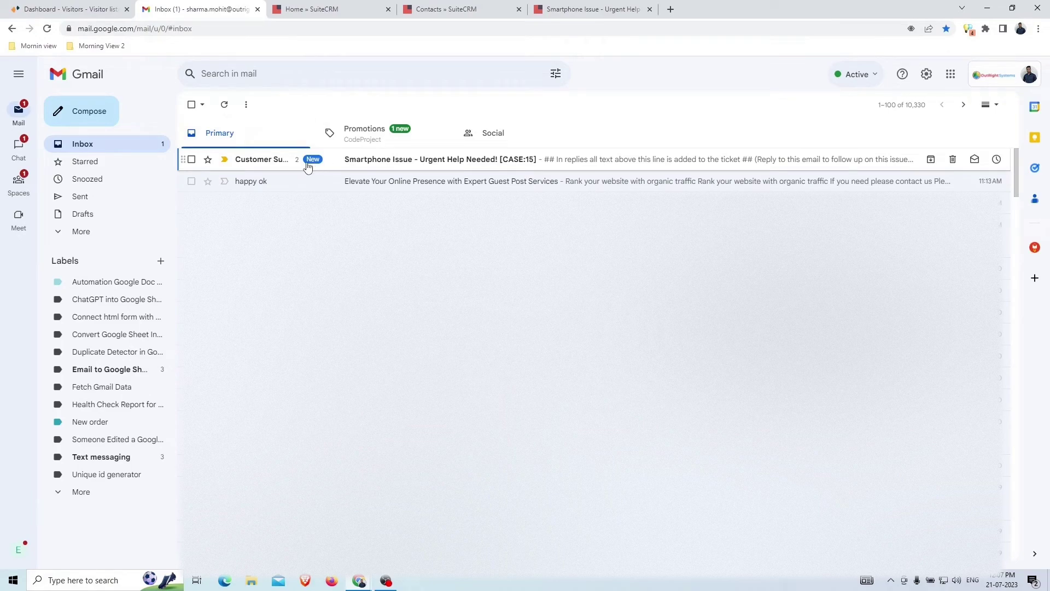
pyautogui.click(513, 167)
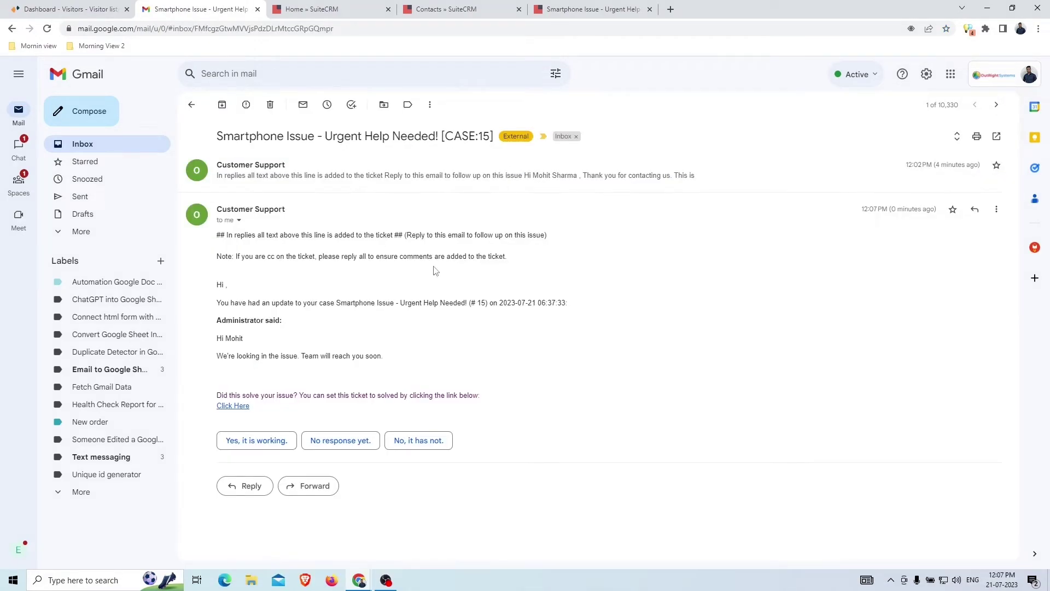
pyautogui.moveTo(221, 321); pyautogui.dragTo(399, 360)
pyautogui.click(400, 360)
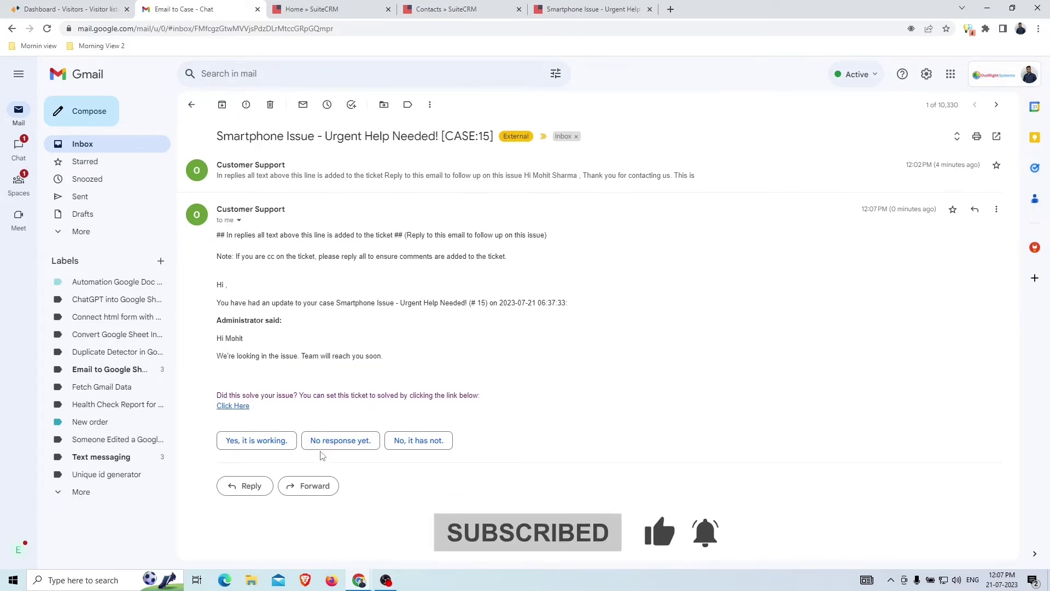
# Reply 'Yes please, it's urgent!!' to the support email and return to SuiteCRM
pyautogui.click(246, 485)
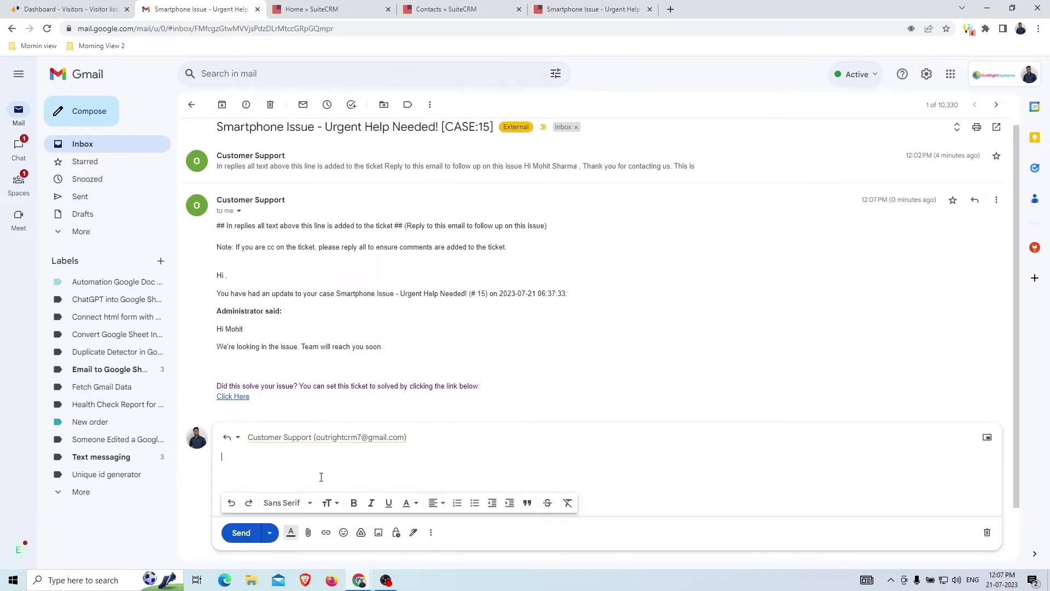
pyautogui.write("Yes please, it's urgent!!")
pyautogui.click(239, 535)
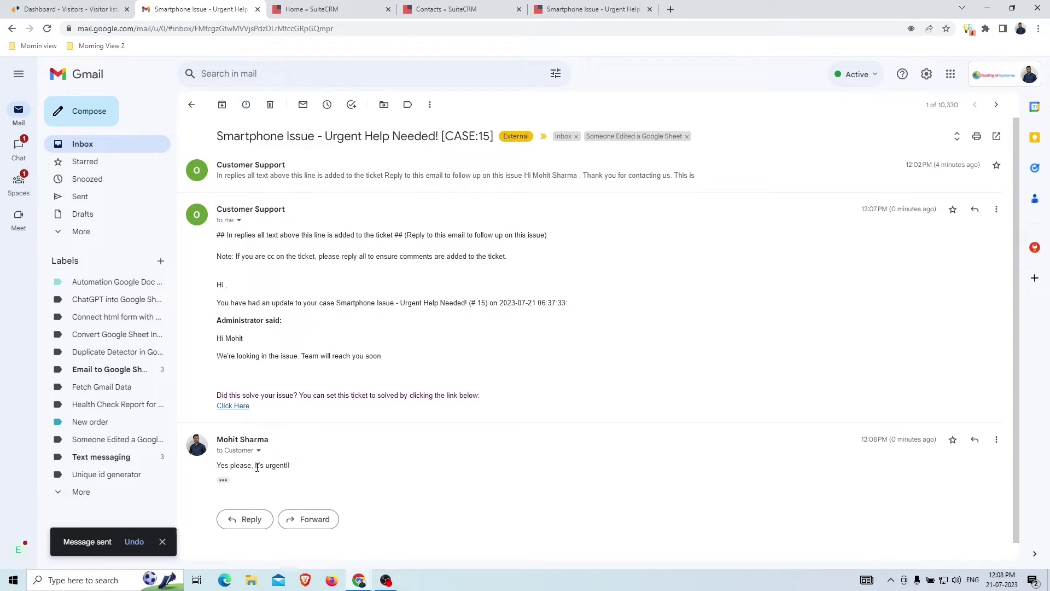
pyautogui.click(585, 9)
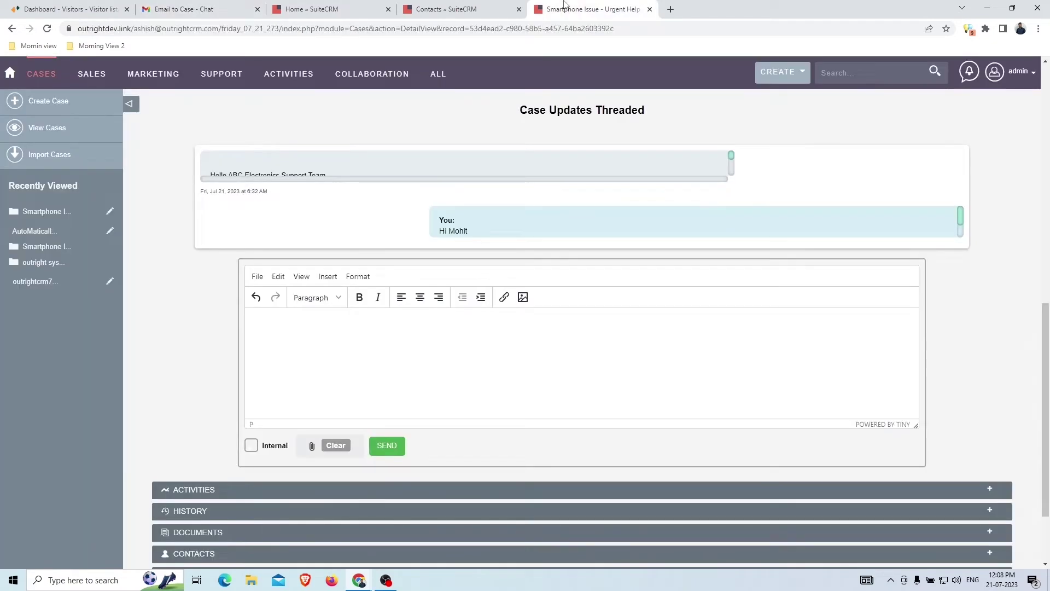
# Reload case 15 from its update notification so the customer's 'Yes please, it's urgent!!' reply shows
pyautogui.scroll(1, 990, 266)
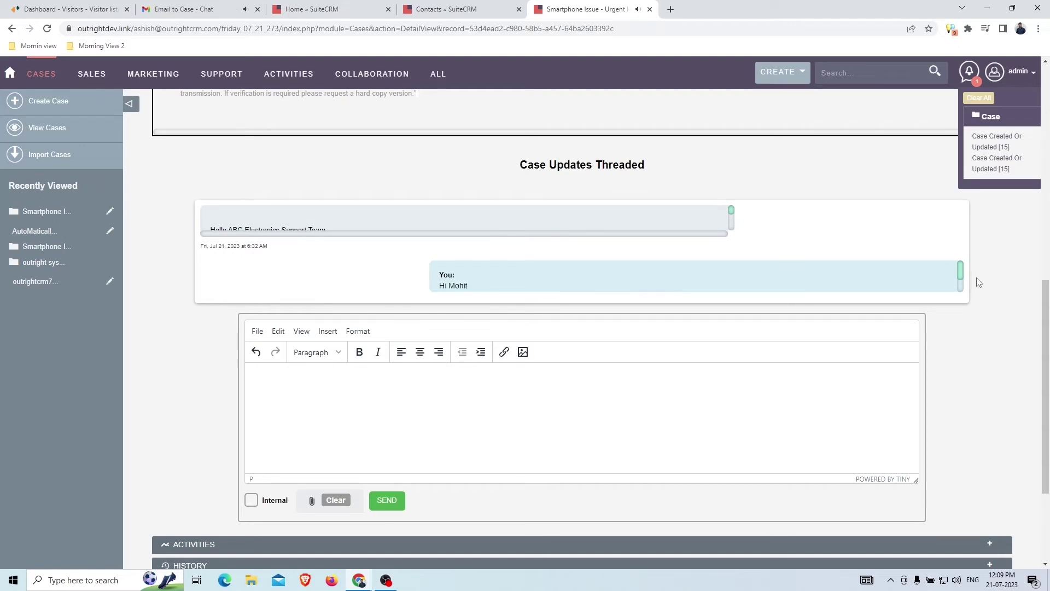
pyautogui.click(991, 117)
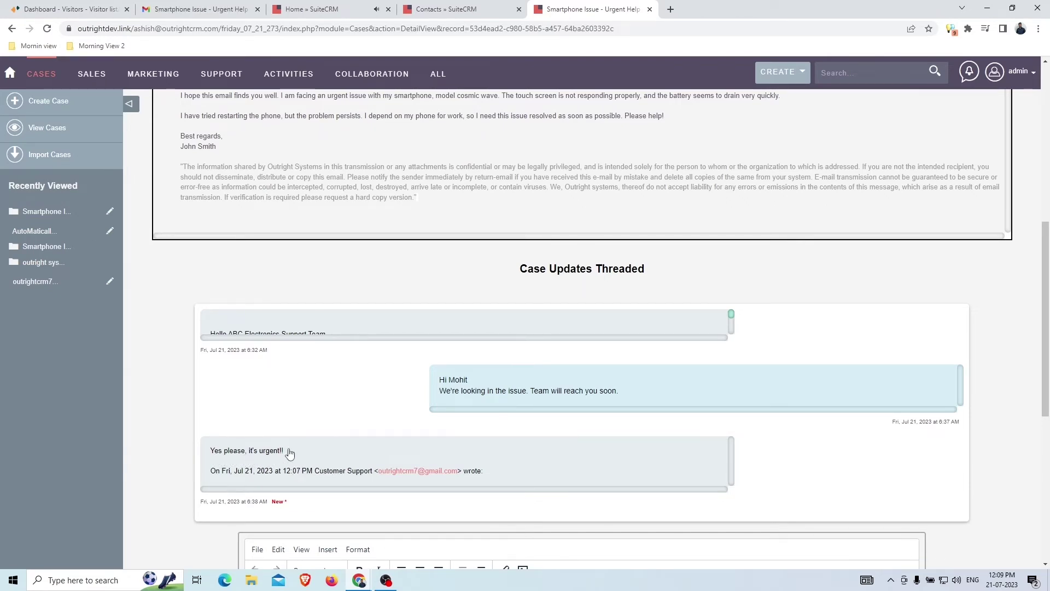
pyautogui.scroll(-1, 289, 454)
pyautogui.scroll(-3, 290, 453)
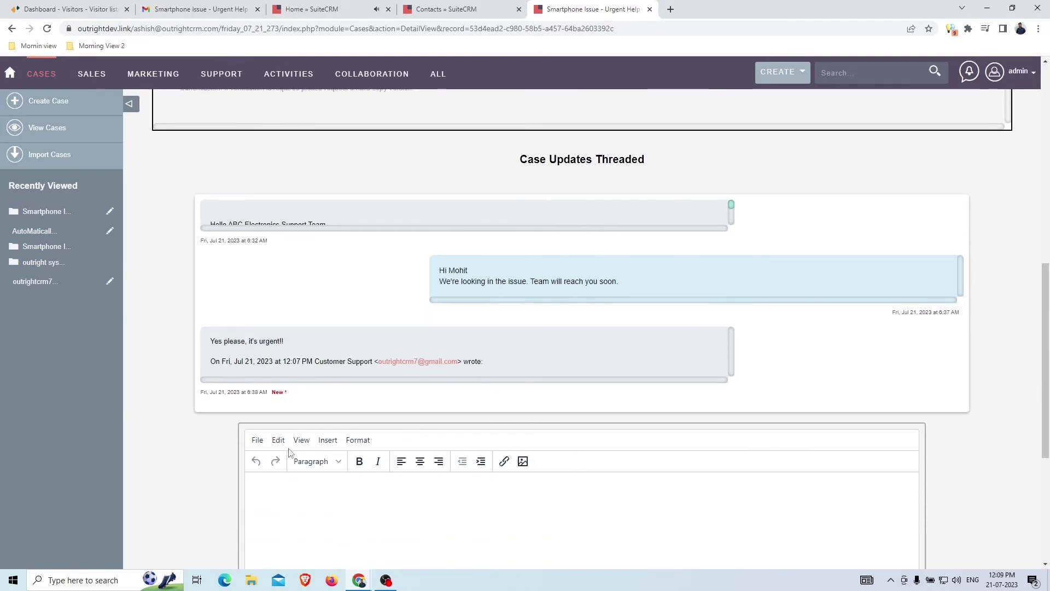
pyautogui.click(319, 419)
pyautogui.write('@Arnav technician check the issue')
pyautogui.click(252, 500)
pyautogui.click(381, 504)
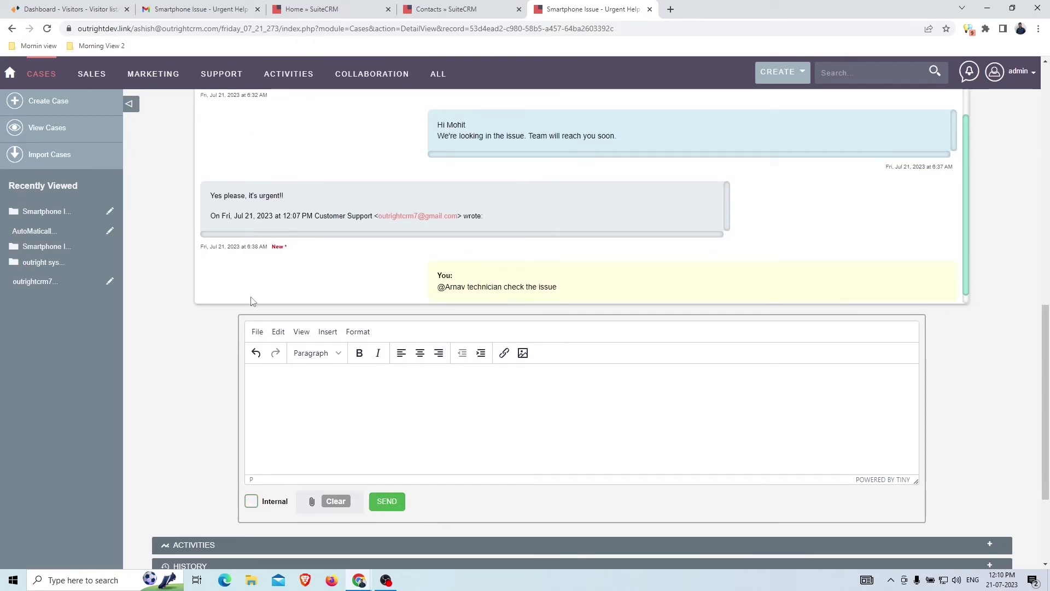
# Check the Smartphone Issue email thread in Gmail, then return to the SuiteCRM case
pyautogui.click(225, 11)
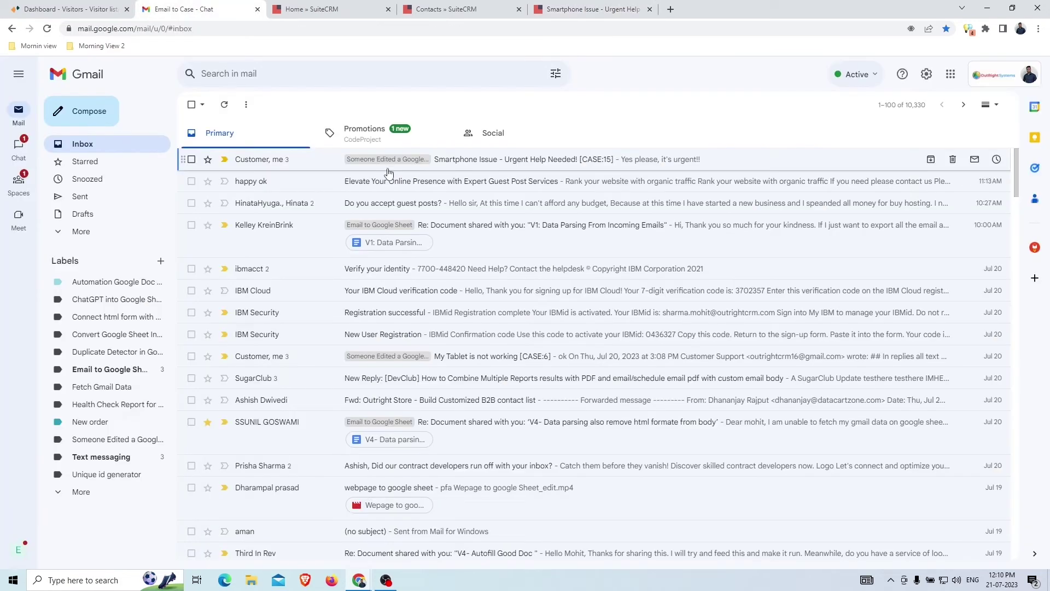
pyautogui.click(449, 159)
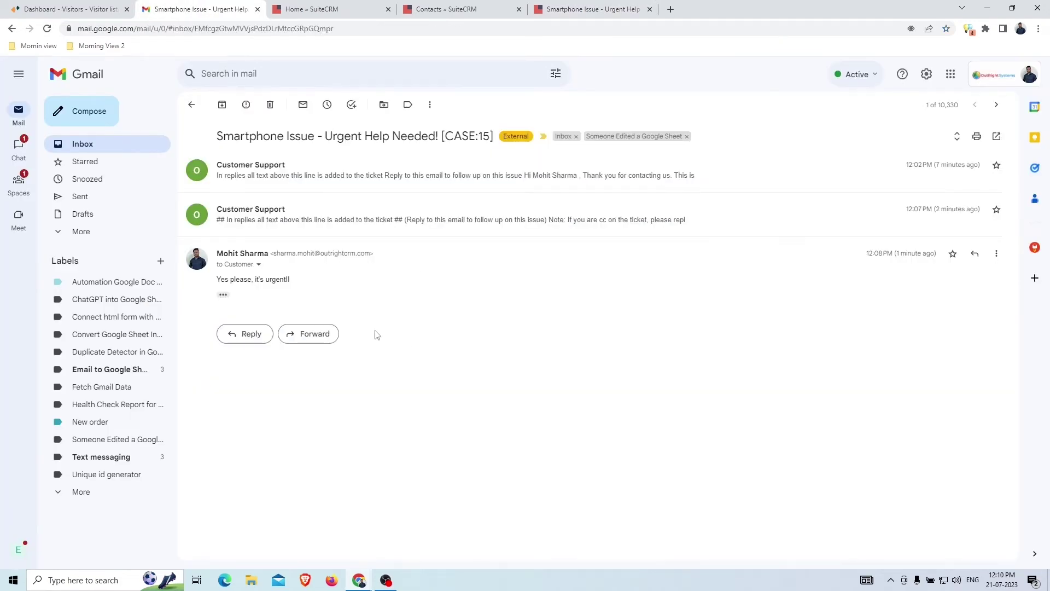
pyautogui.click(590, 9)
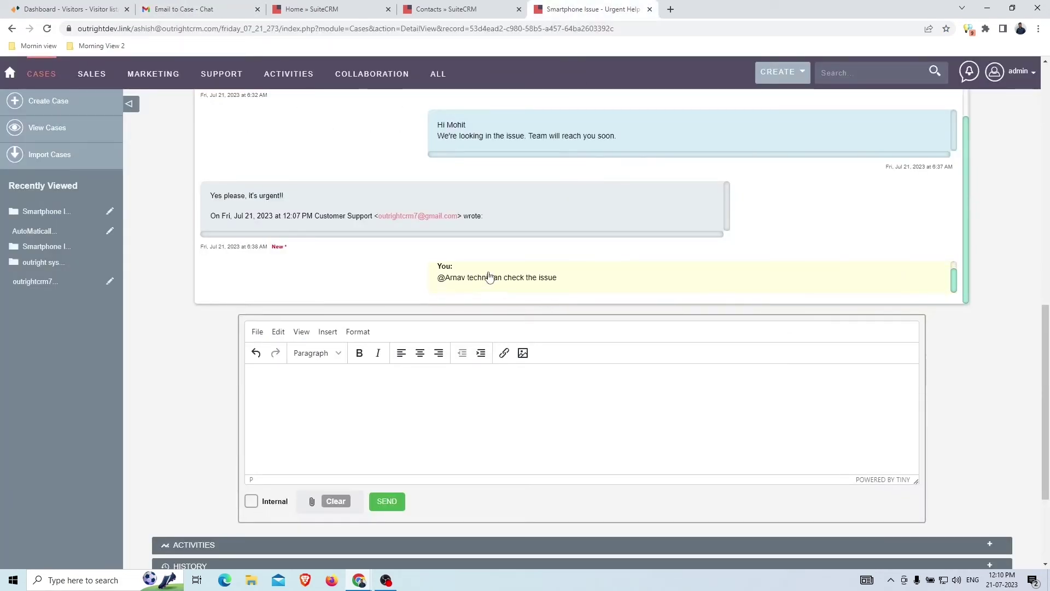
# Send the customer the reply 'We're sending a technician to your house'
pyautogui.click(453, 402)
pyautogui.write("We're sending a technician to your house")
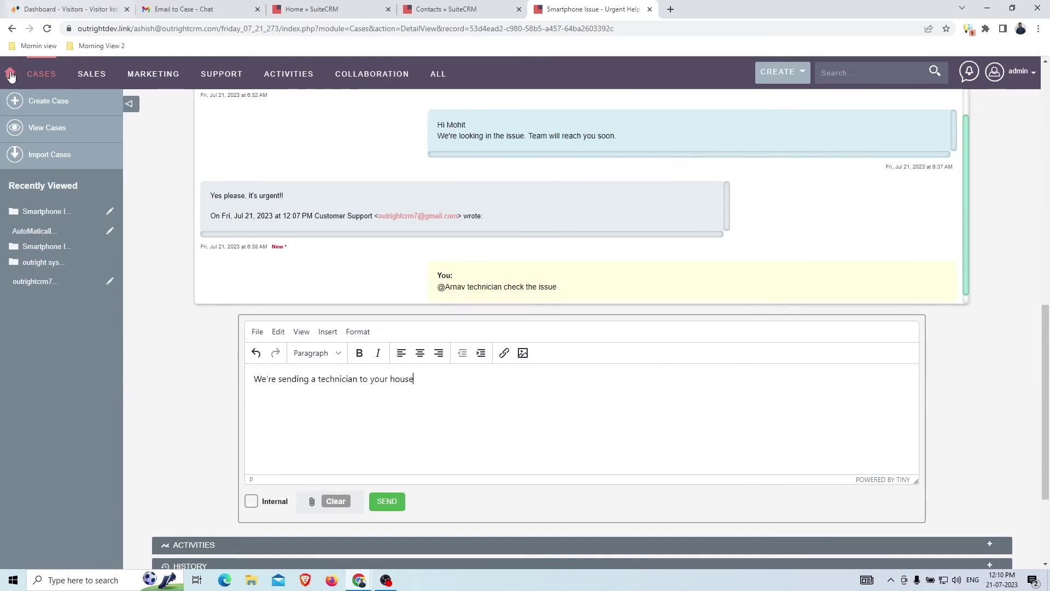
pyautogui.click(388, 504)
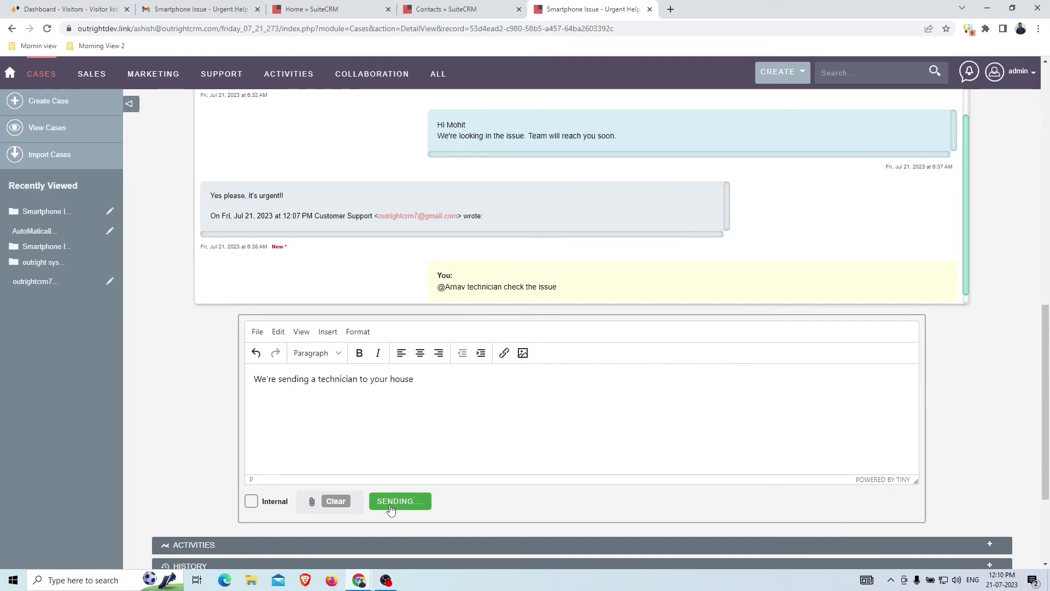
pyautogui.click(180, 10)
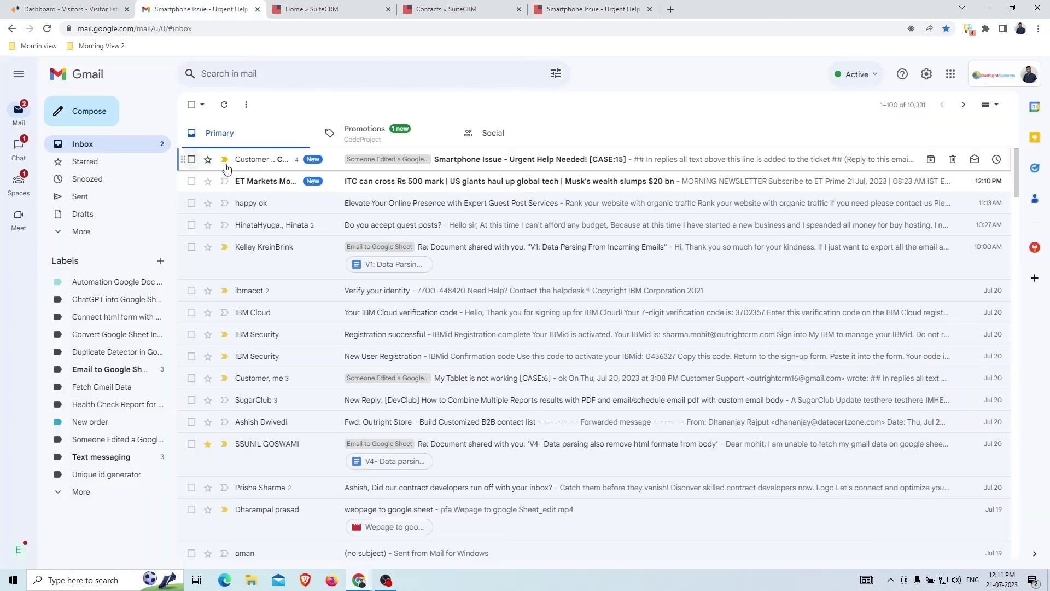
# As the customer, reply 'Ok, thanks for the instant response.' to support's technician update email
pyautogui.click(511, 167)
pyautogui.moveTo(217, 427); pyautogui.dragTo(347, 430)
pyautogui.click(249, 530)
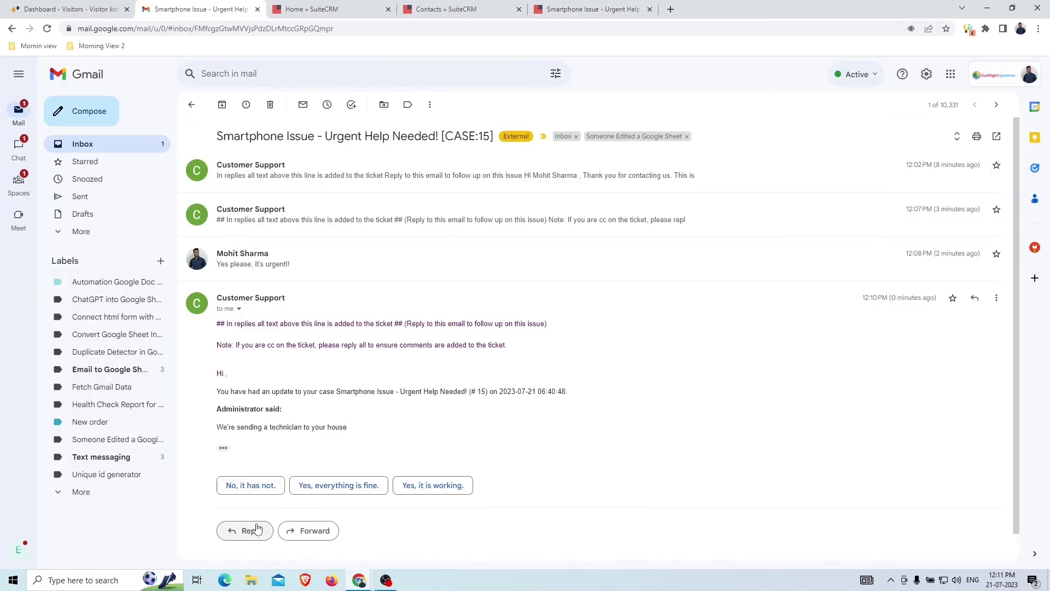
pyautogui.write('Ok, thanks for the instant response.')
pyautogui.click(241, 532)
pyautogui.click(82, 144)
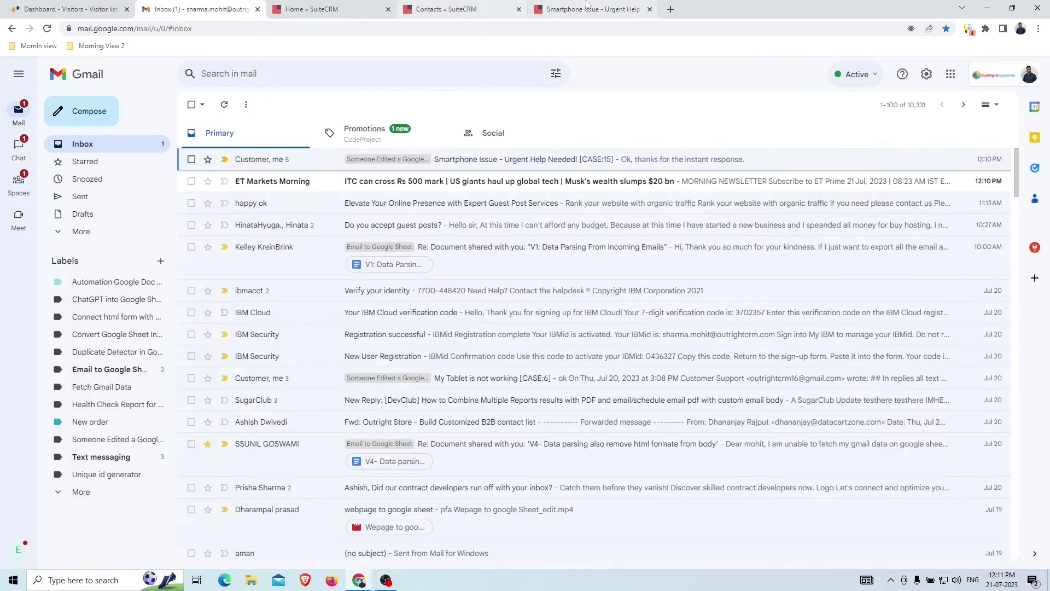
pyautogui.click(591, 10)
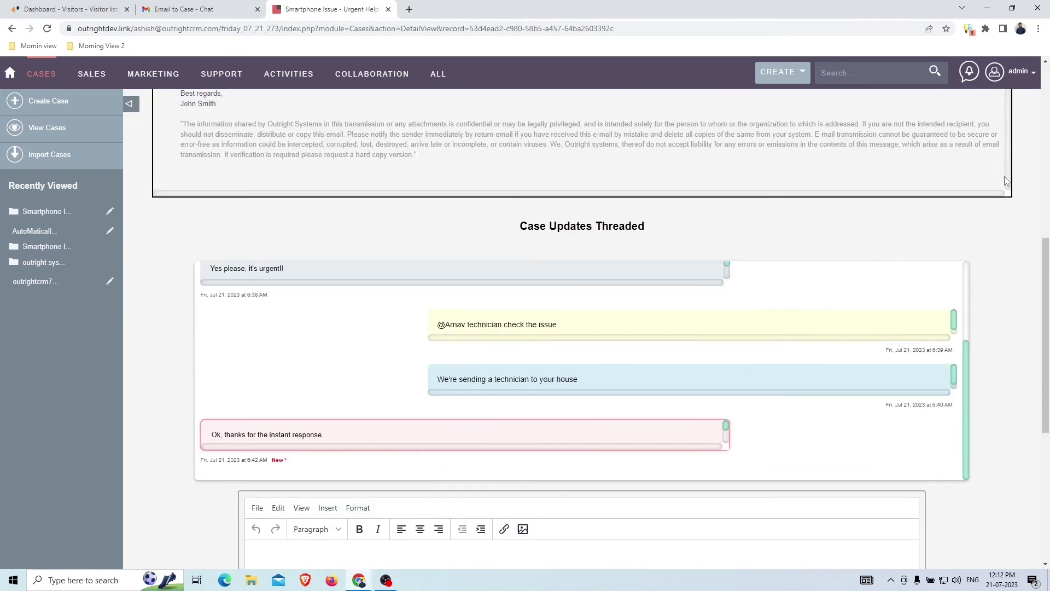
# Send the closing reply 'Thanks for contacting us! Hope your issue is resolved' on the case
pyautogui.scroll(-3, 937, 316)
pyautogui.click(674, 402)
pyautogui.write('Thanks for contacting us! Hope your issue is resolved')
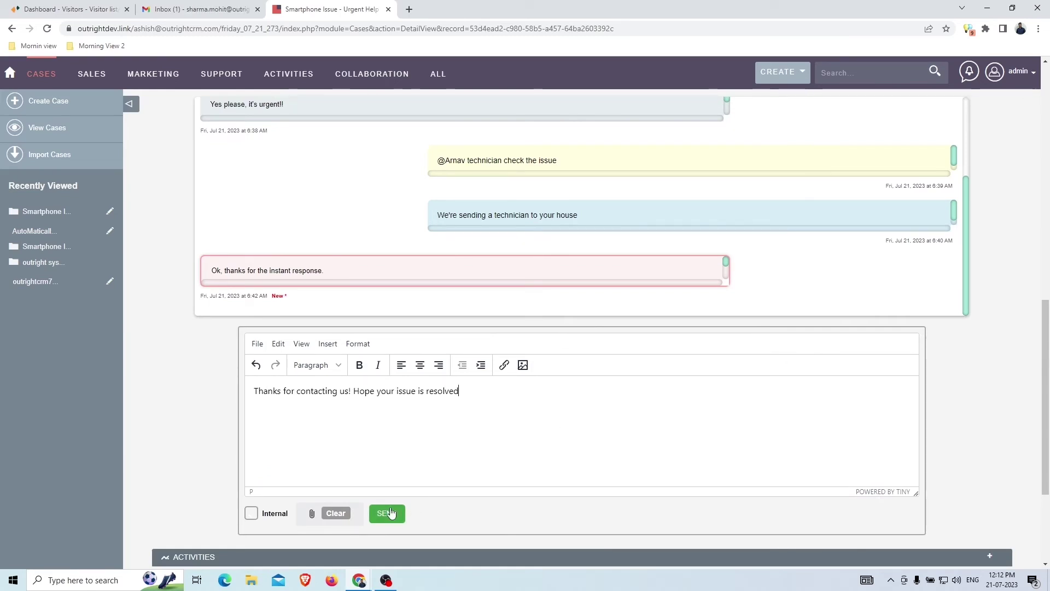
pyautogui.click(389, 512)
# Edit the case, set its State to Closed, and save
pyautogui.scroll(15, 966, 417)
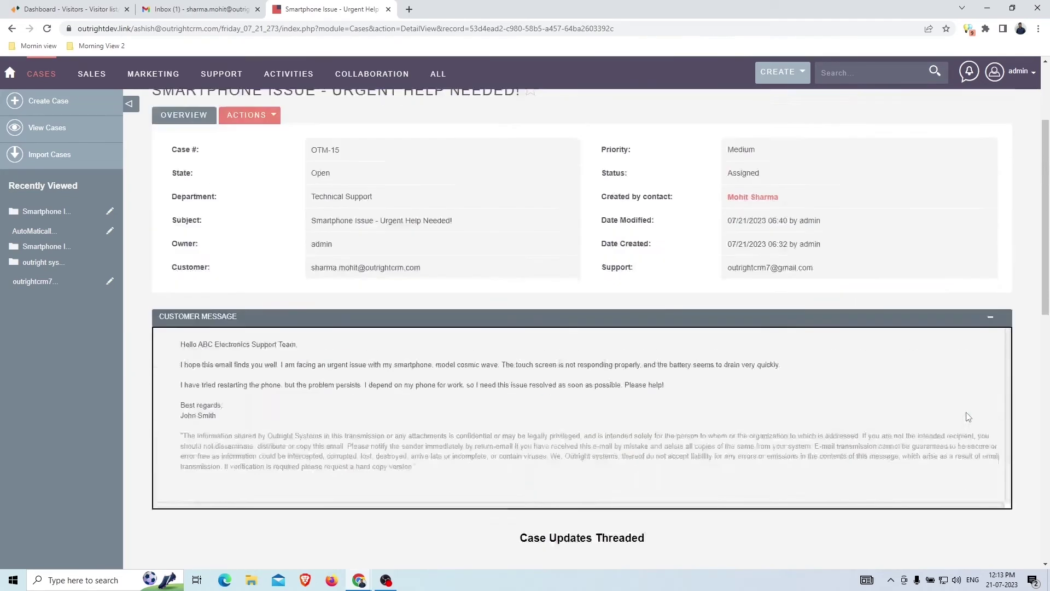
pyautogui.click(249, 240)
pyautogui.click(243, 258)
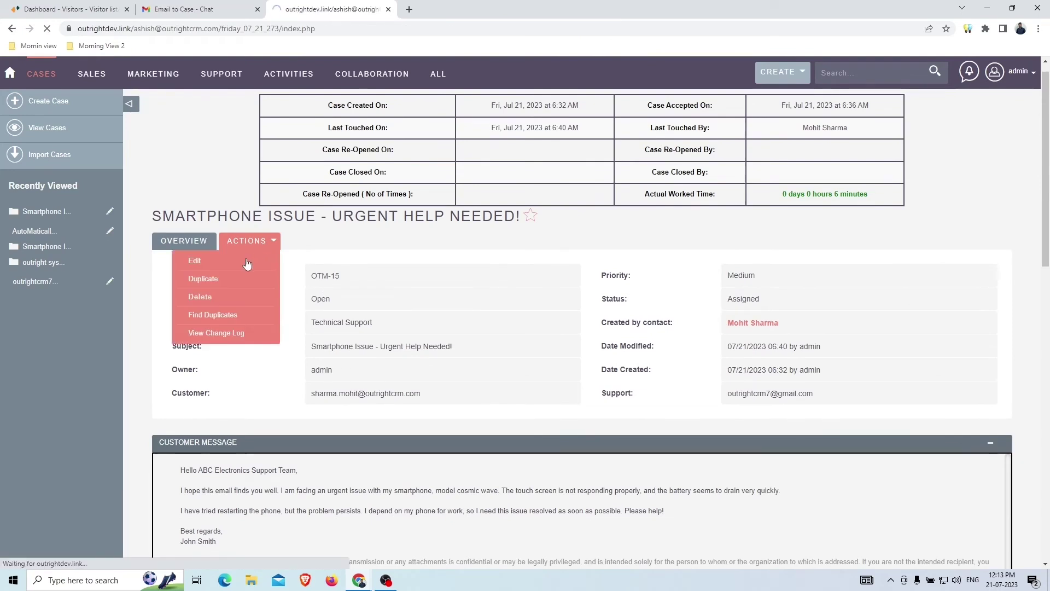
pyautogui.click(338, 241)
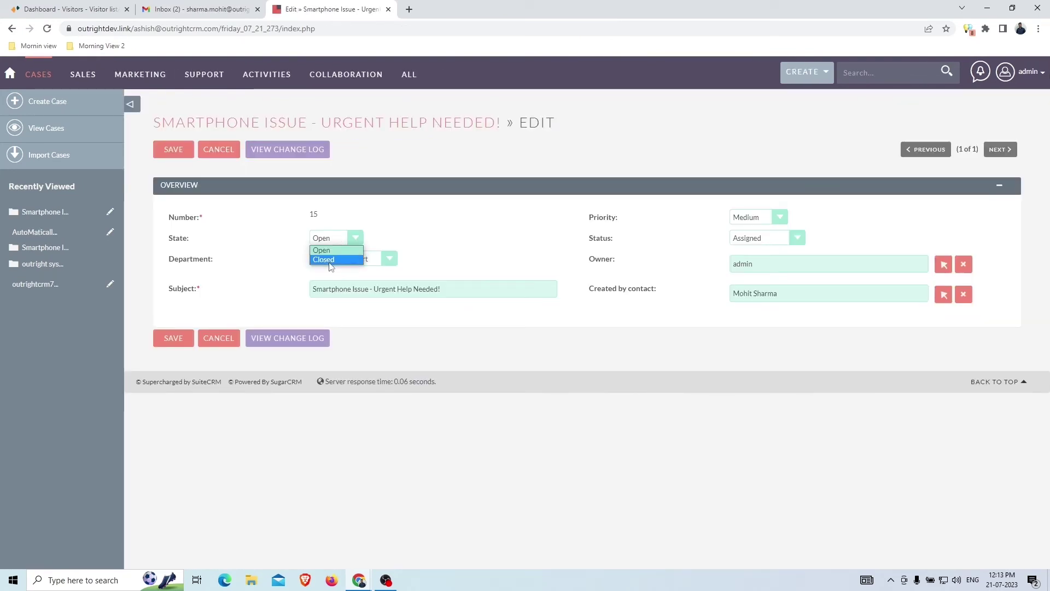
pyautogui.click(332, 265)
pyautogui.click(174, 151)
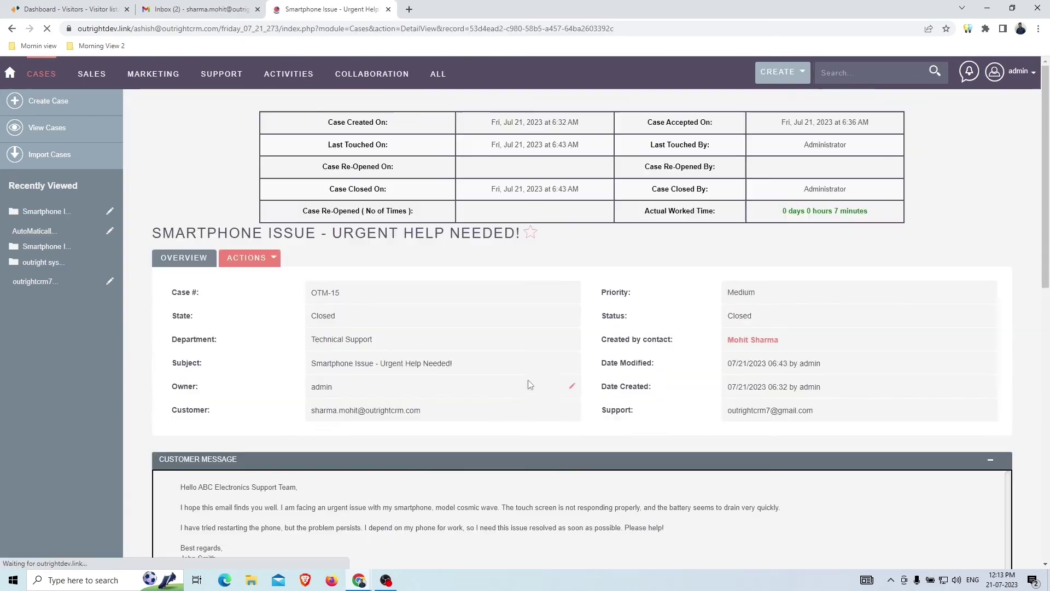
# Review the closure details: closed-on date, closed by, last modified by, and actual worked time
pyautogui.moveTo(491, 188); pyautogui.dragTo(583, 194)
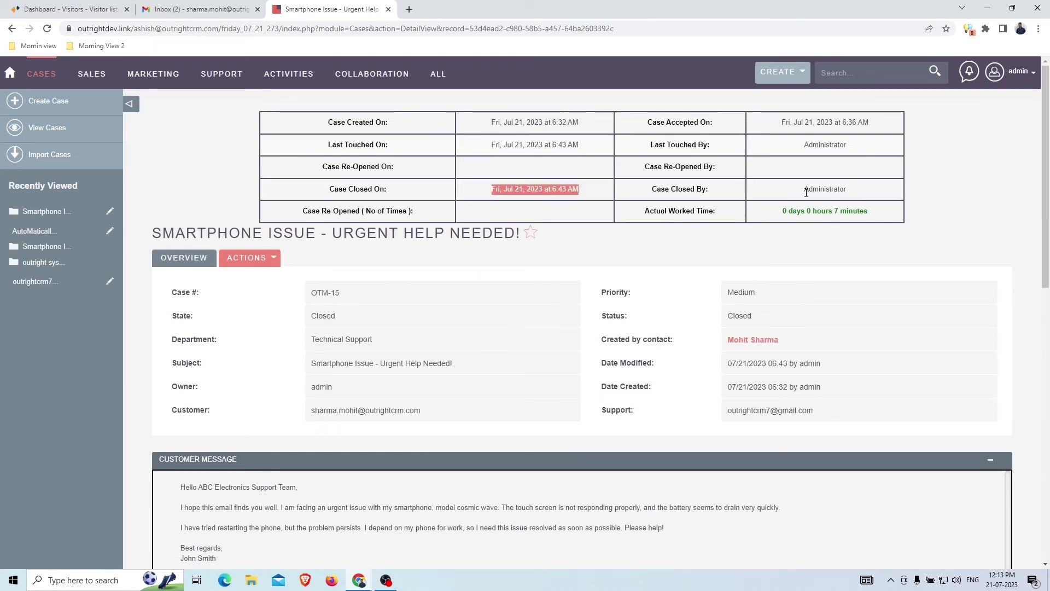
pyautogui.moveTo(805, 188); pyautogui.dragTo(850, 190)
pyautogui.click(806, 150)
pyautogui.moveTo(805, 150); pyautogui.dragTo(849, 151)
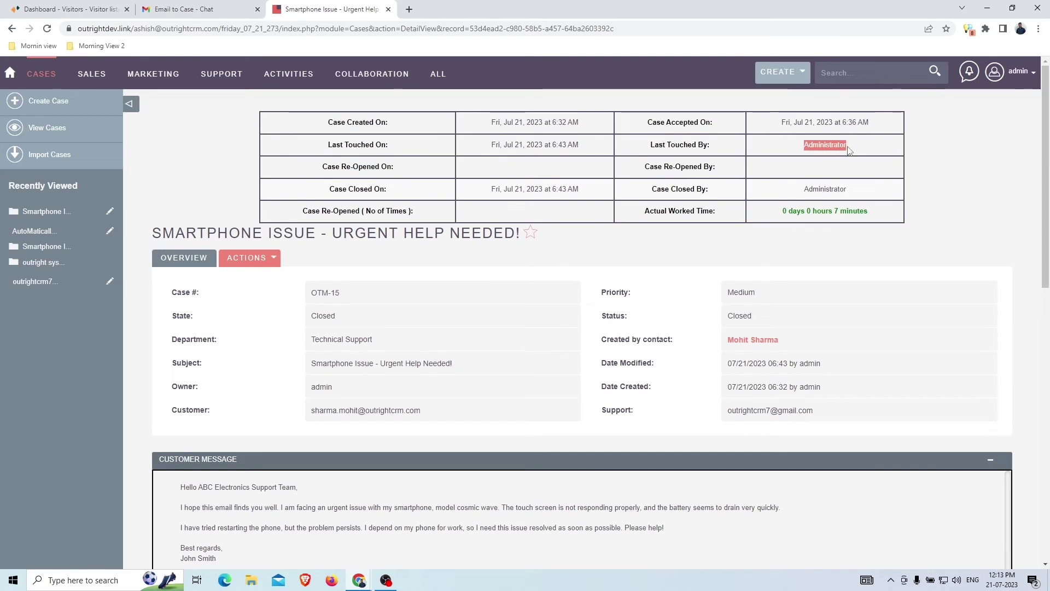
pyautogui.click(785, 215)
pyautogui.moveTo(785, 215); pyautogui.dragTo(875, 214)
pyautogui.click(874, 214)
# Go to the cases list, then view support's closing message in the Gmail case email
pyautogui.click(26, 128)
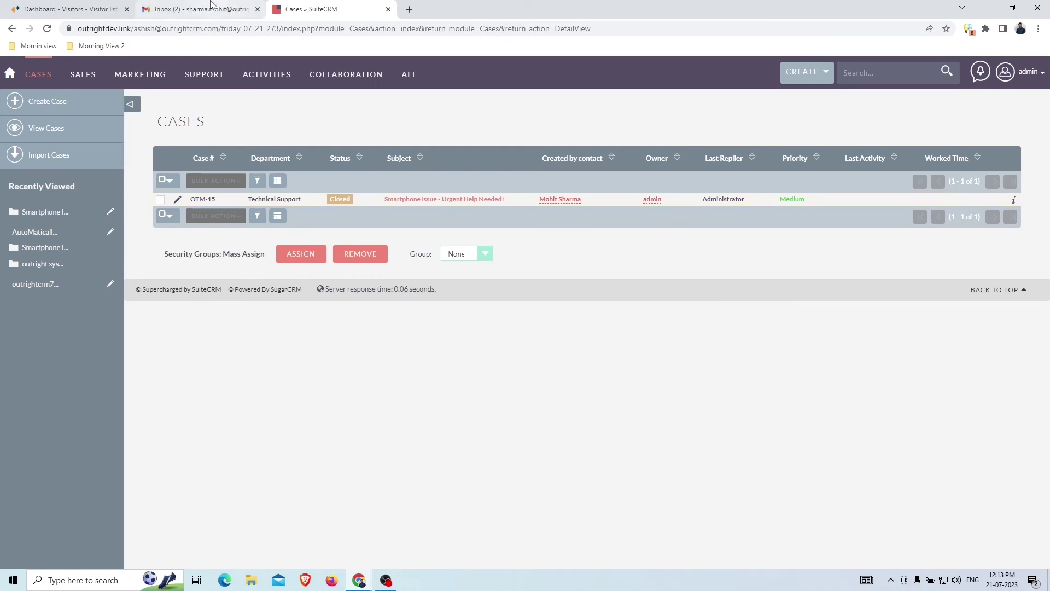
pyautogui.click(194, 9)
pyautogui.click(492, 155)
pyautogui.moveTo(218, 403); pyautogui.dragTo(421, 404)
# As the customer, reply 'Still facing the same issue. Technician not arrived yet' to the closing message
pyautogui.click(422, 405)
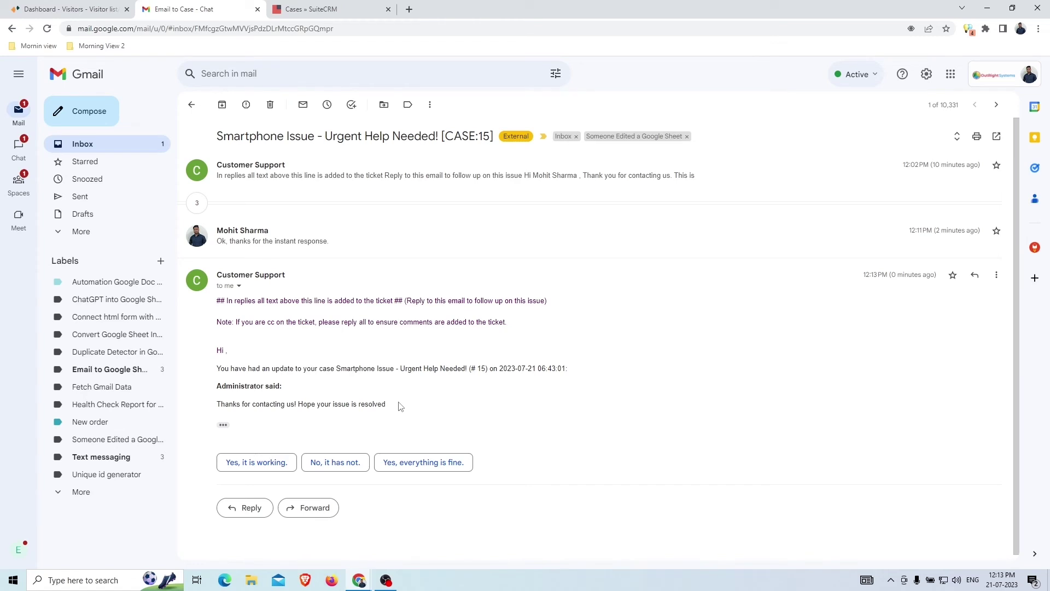
pyautogui.click(264, 507)
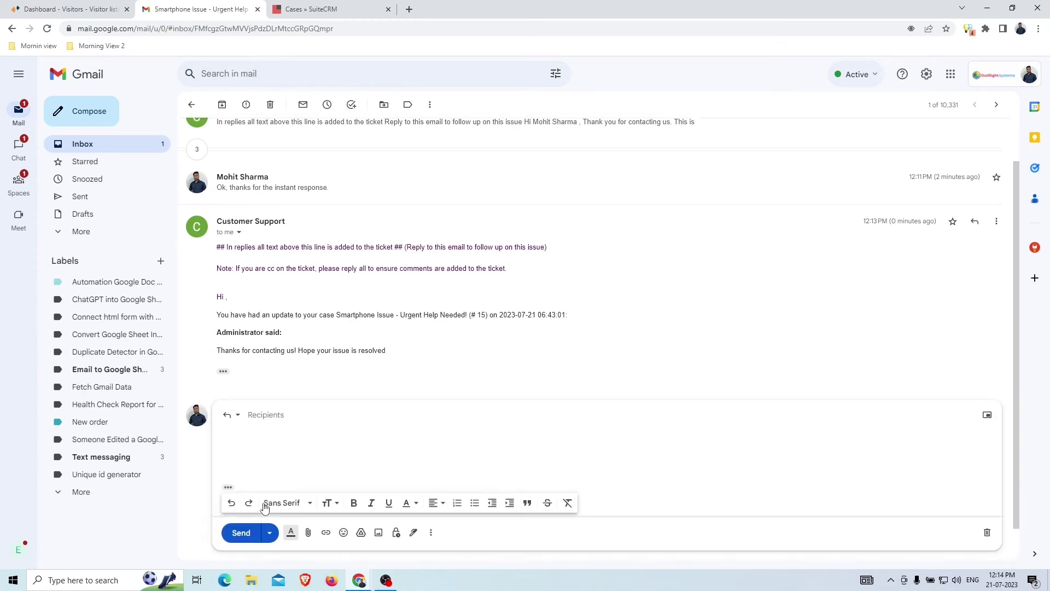
pyautogui.write('Technician not arrived yet')
pyautogui.press('Home')
pyautogui.write('Still facing the same issue.')
pyautogui.click(241, 532)
pyautogui.moveTo(358, 580)
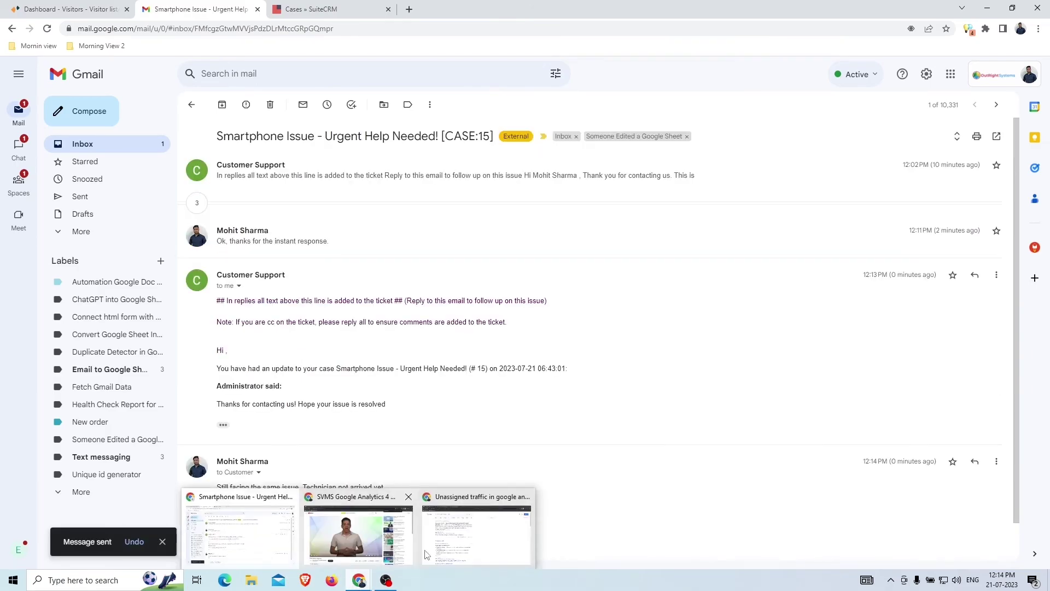
pyautogui.hotkey('ctrl', 'Tab')
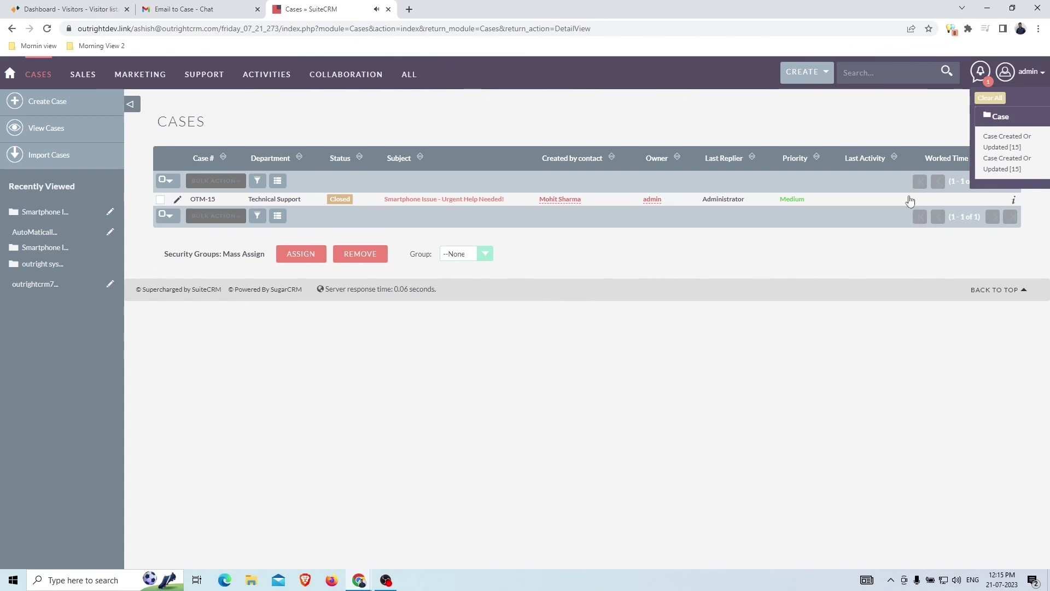
# Refresh the Cases list and confirm the Smartphone Issue case's re-opened count and who reopened it
pyautogui.click(958, 105)
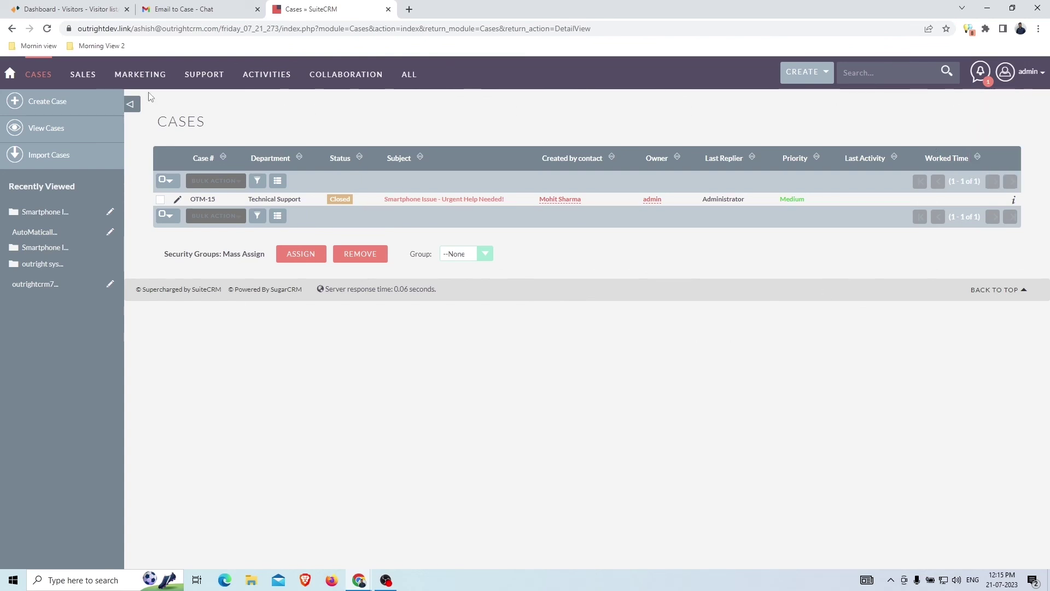
pyautogui.click(83, 73)
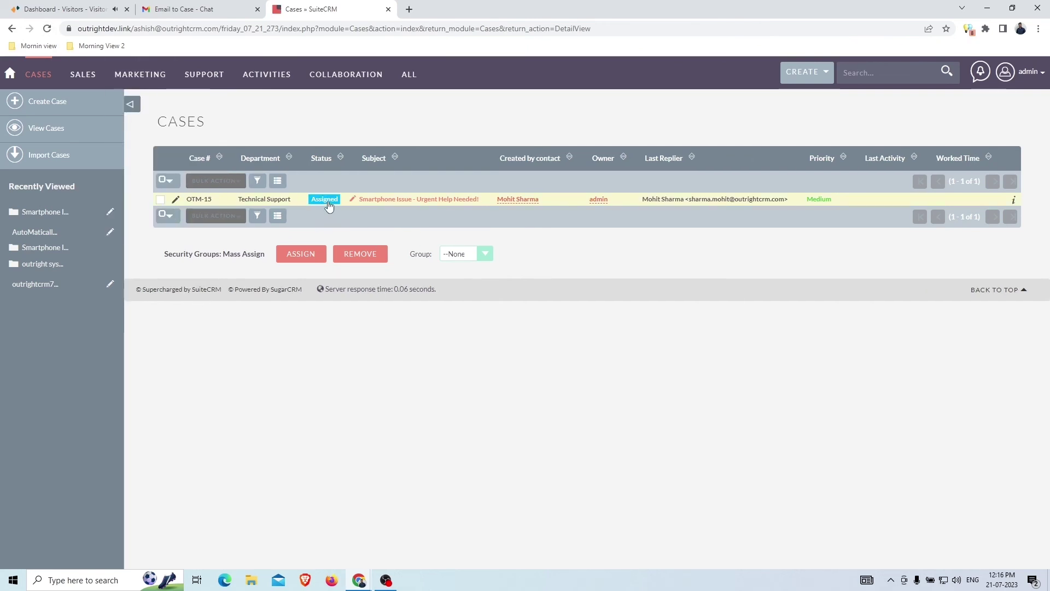
pyautogui.click(418, 201)
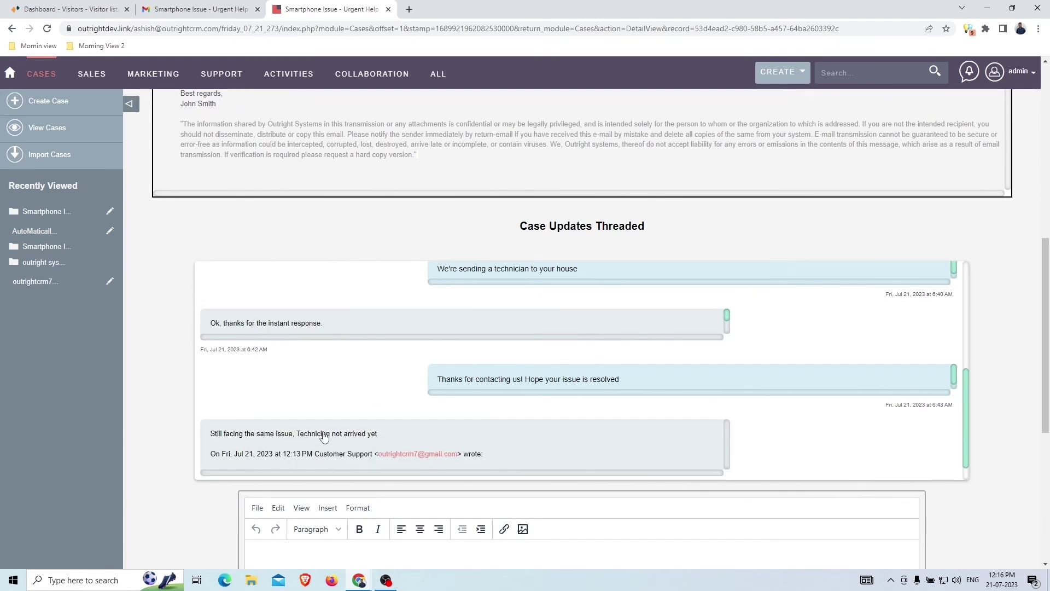
pyautogui.scroll(8, 347, 305)
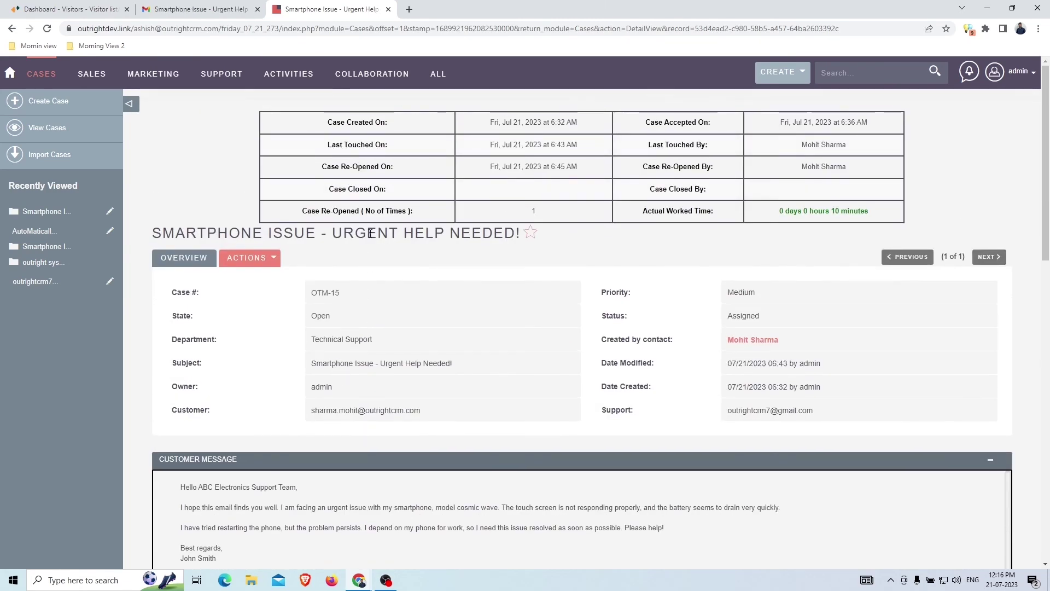
pyautogui.doubleClick(350, 213)
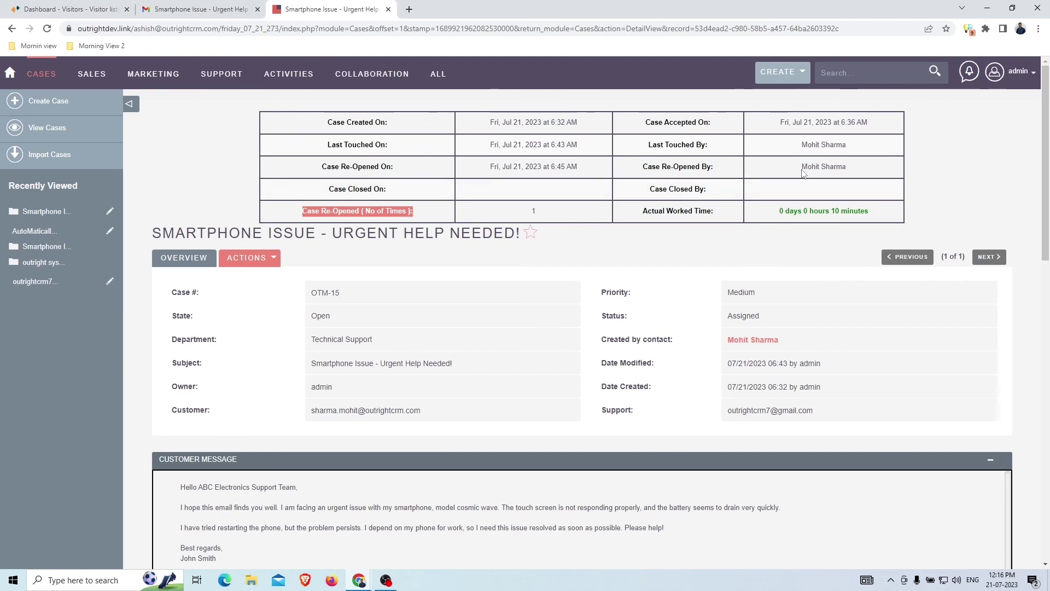
pyautogui.moveTo(802, 169); pyautogui.dragTo(845, 168)
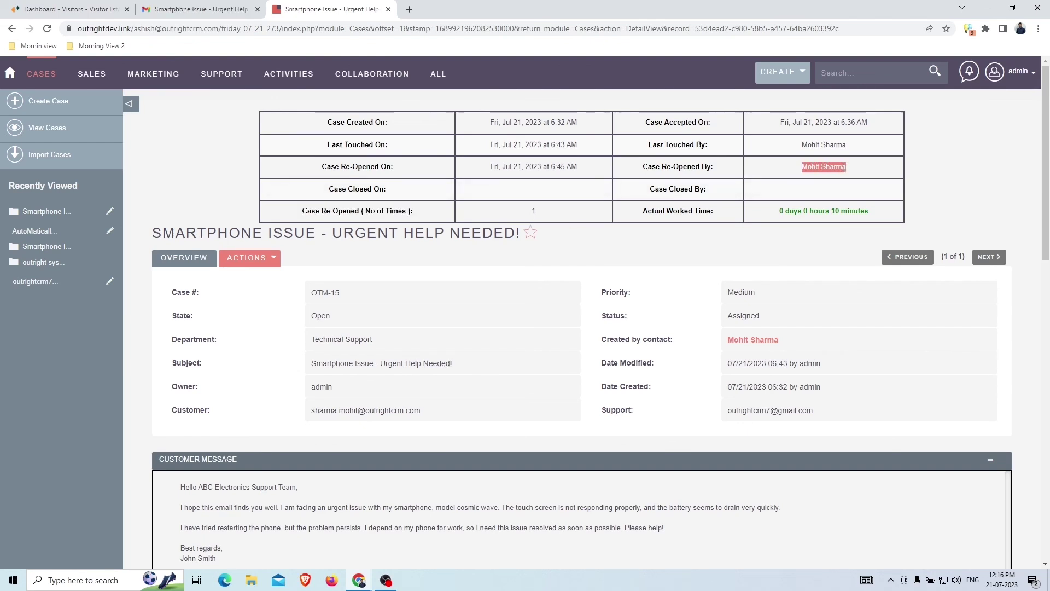
# Open Admin's Set Colors for List View For Any Module settings
pyautogui.click(1019, 71)
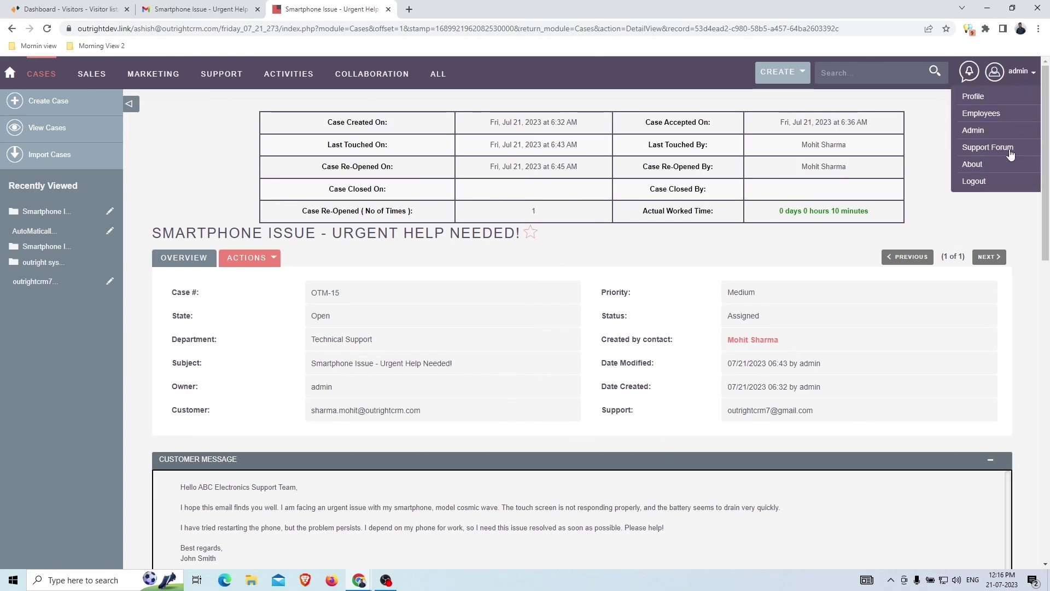
pyautogui.click(973, 129)
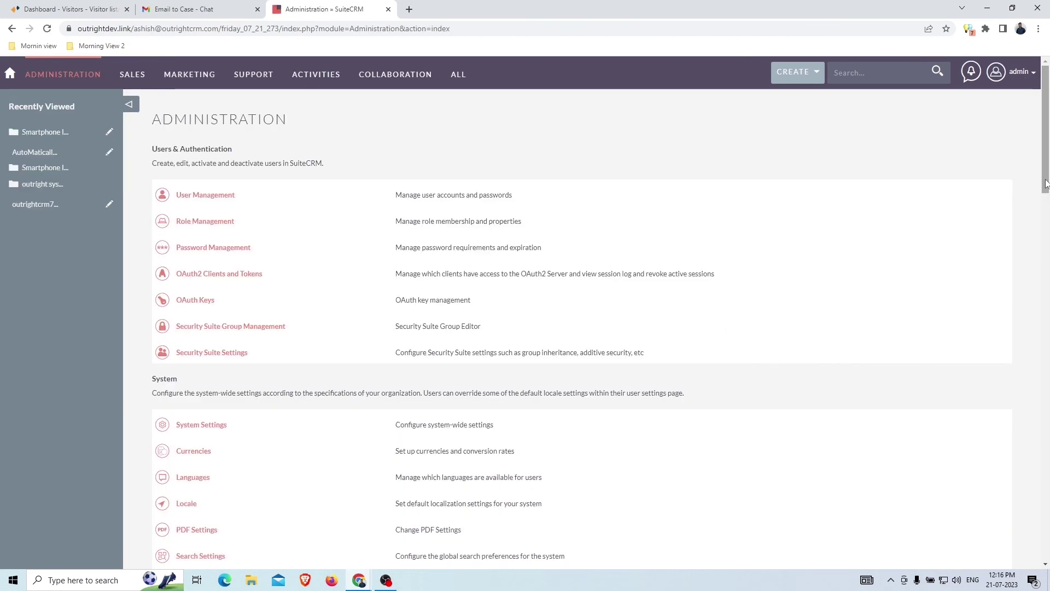
pyautogui.scroll(-20, 1022, 532)
pyautogui.click(258, 516)
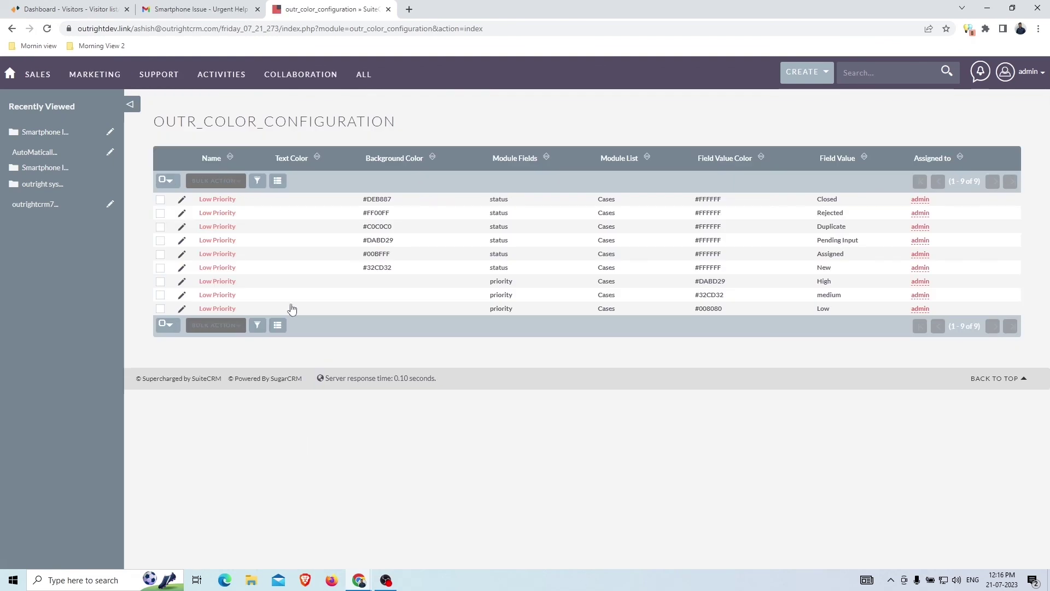